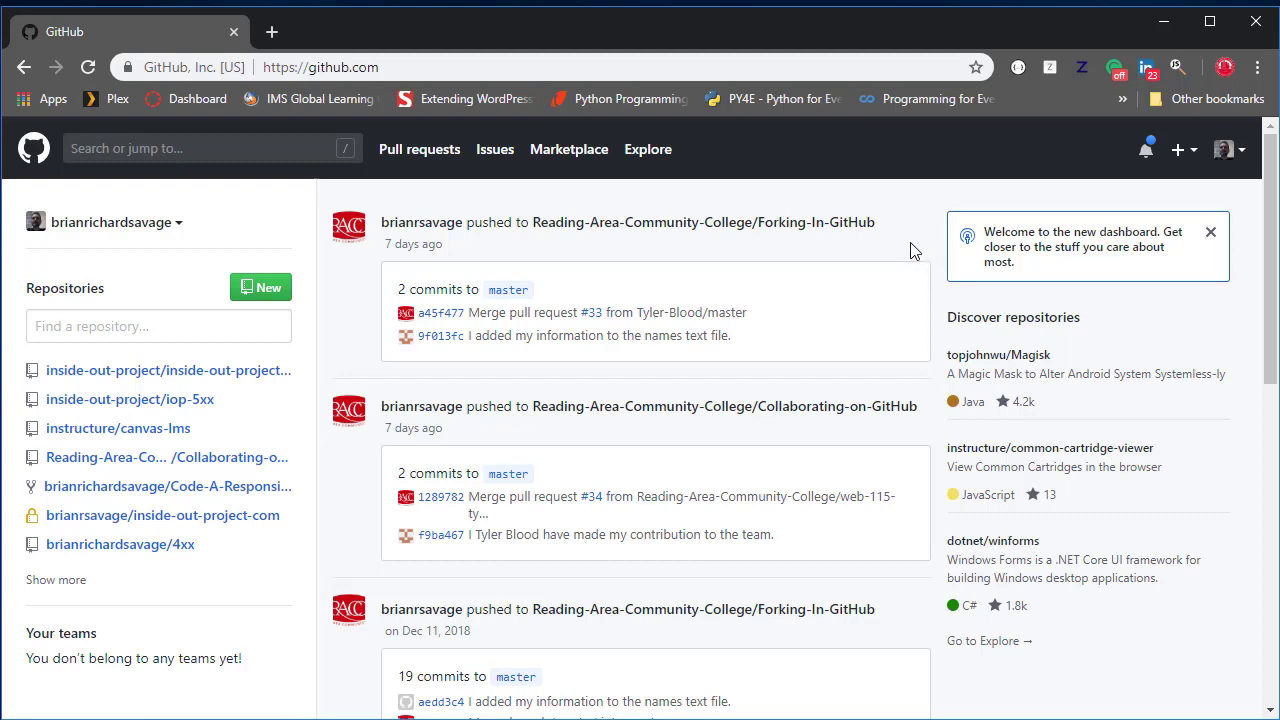
Start a new repository named iop-xxx with the description "WEB-{Course_Number} {Course_Name} inside out project iop-{Step_Number}"
click(1184, 152)
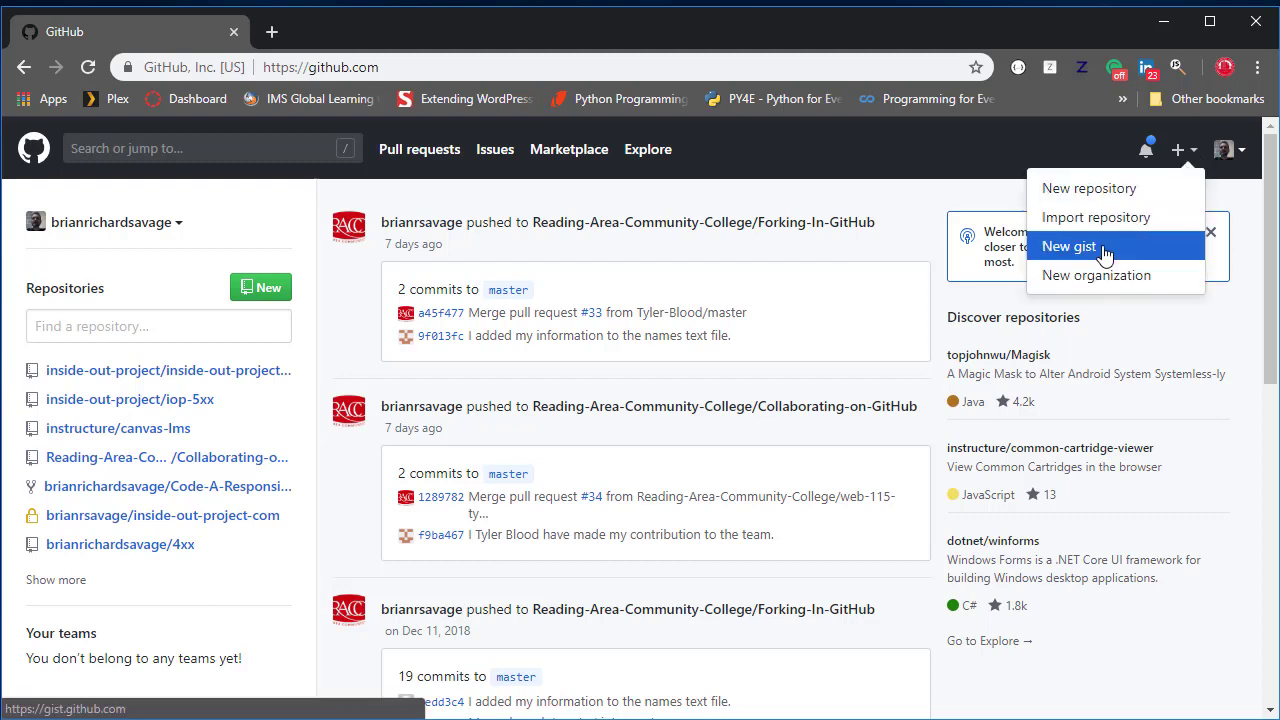
click(1114, 200)
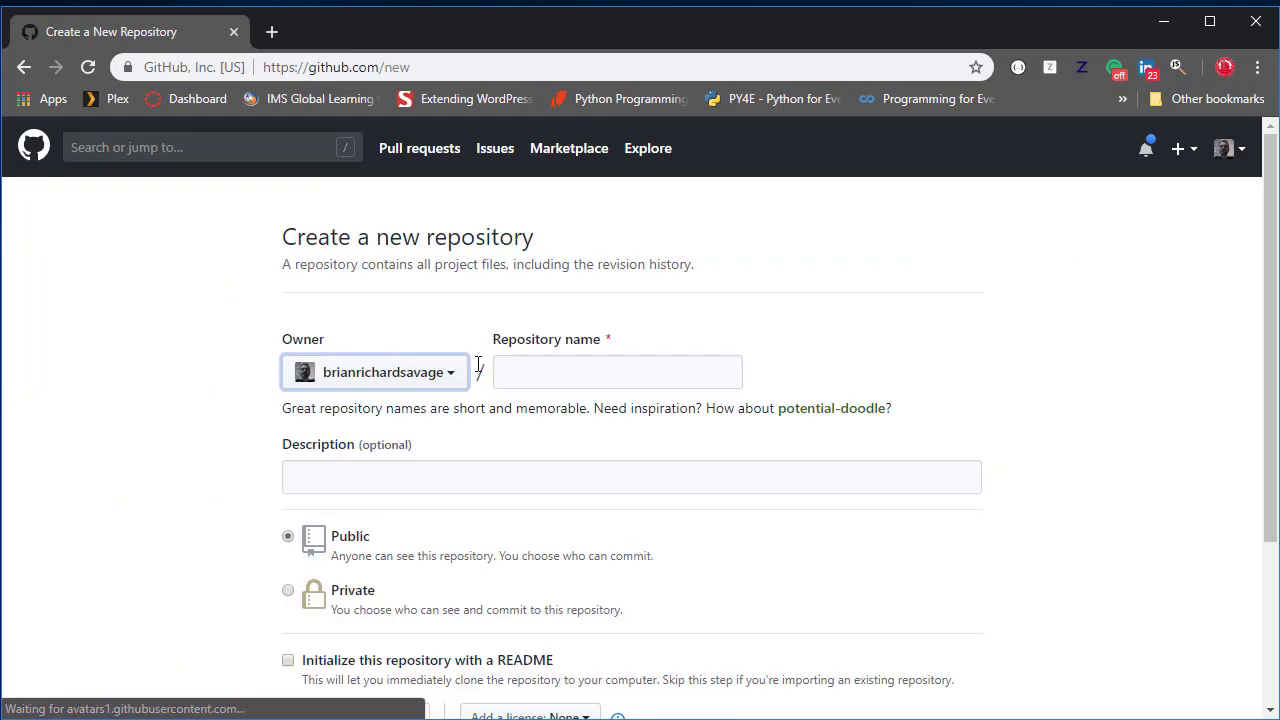
click(458, 379)
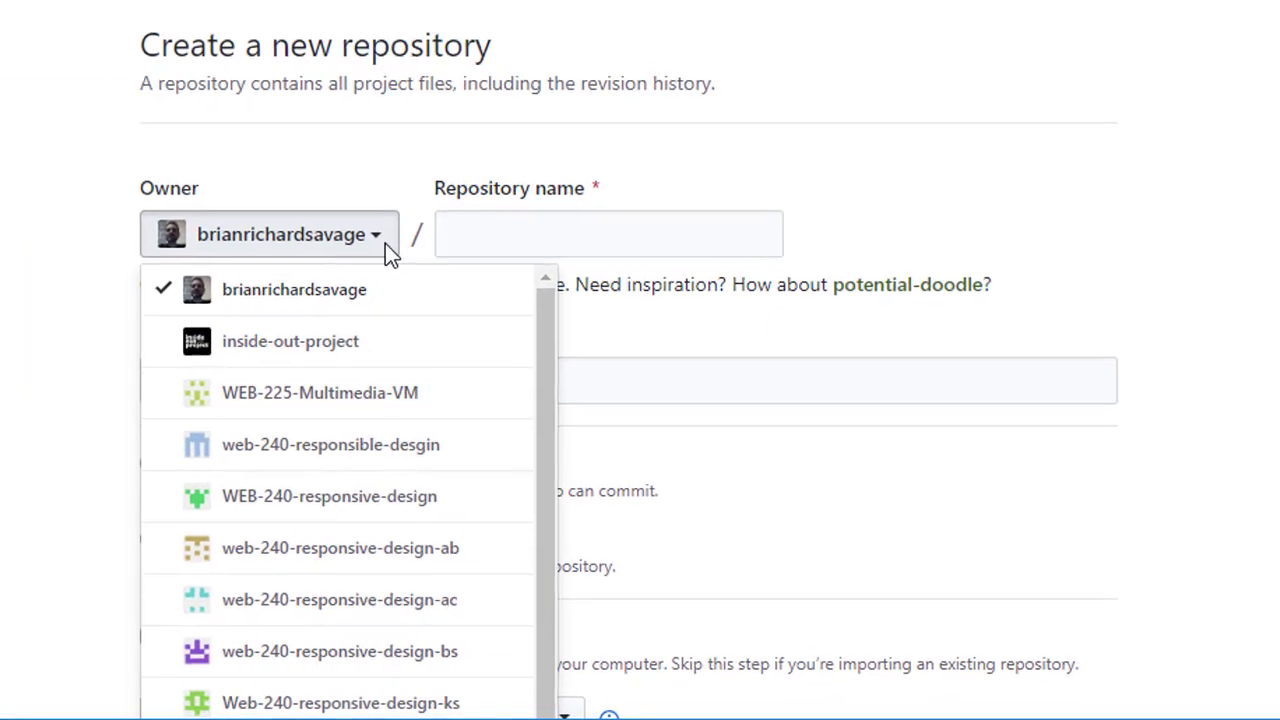
click(385, 240)
click(482, 232)
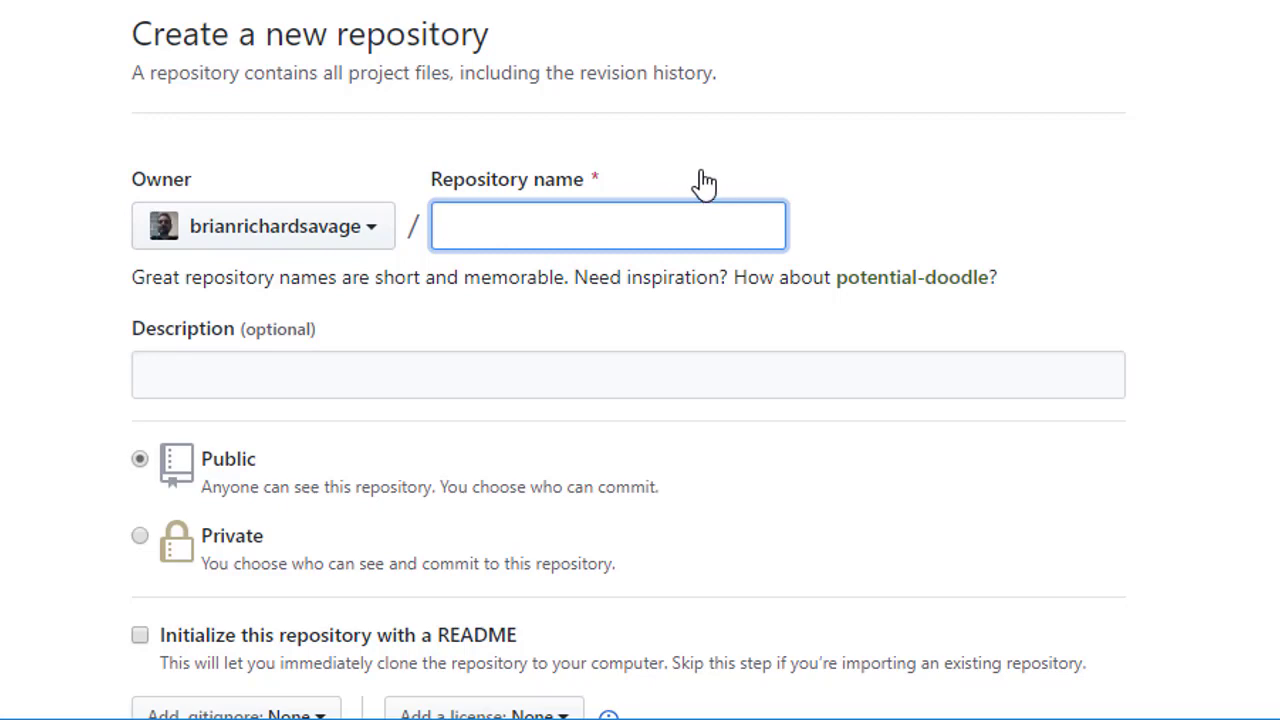
text(iop-xxx)
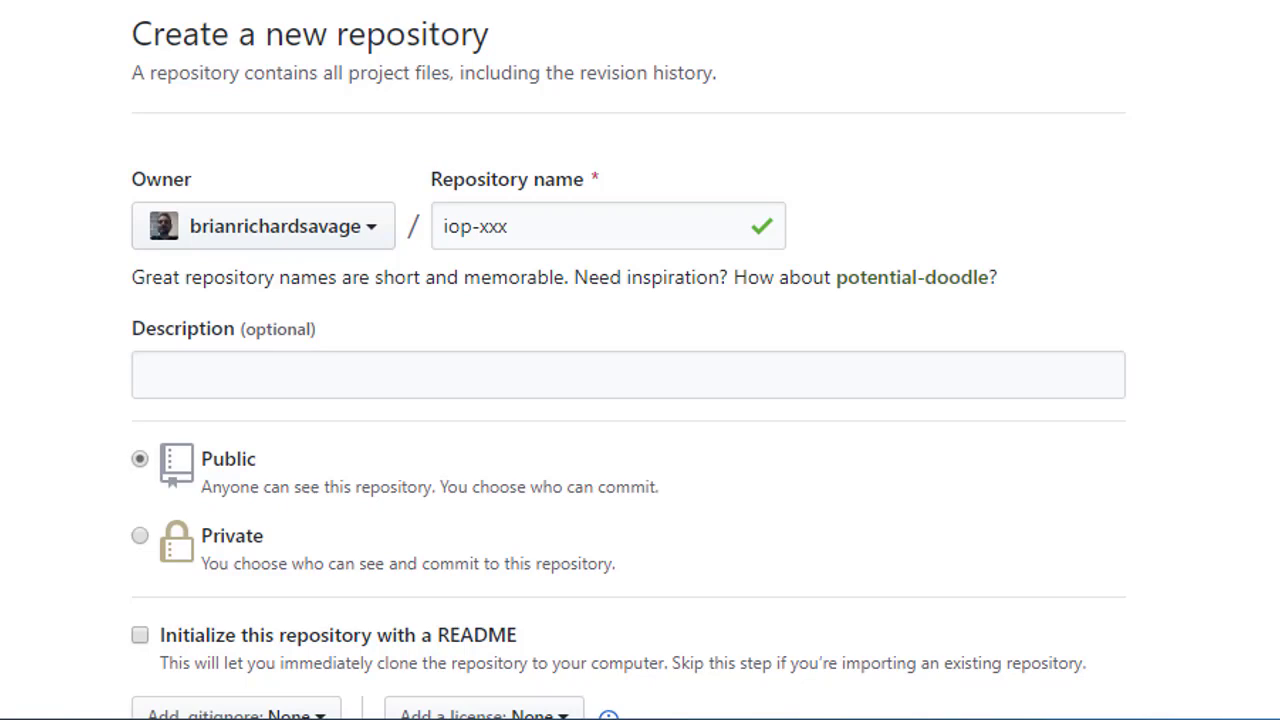
click(430, 380)
text(WEB-{Course_Number} {Course_Name} inside out project iop-{Step_Number})
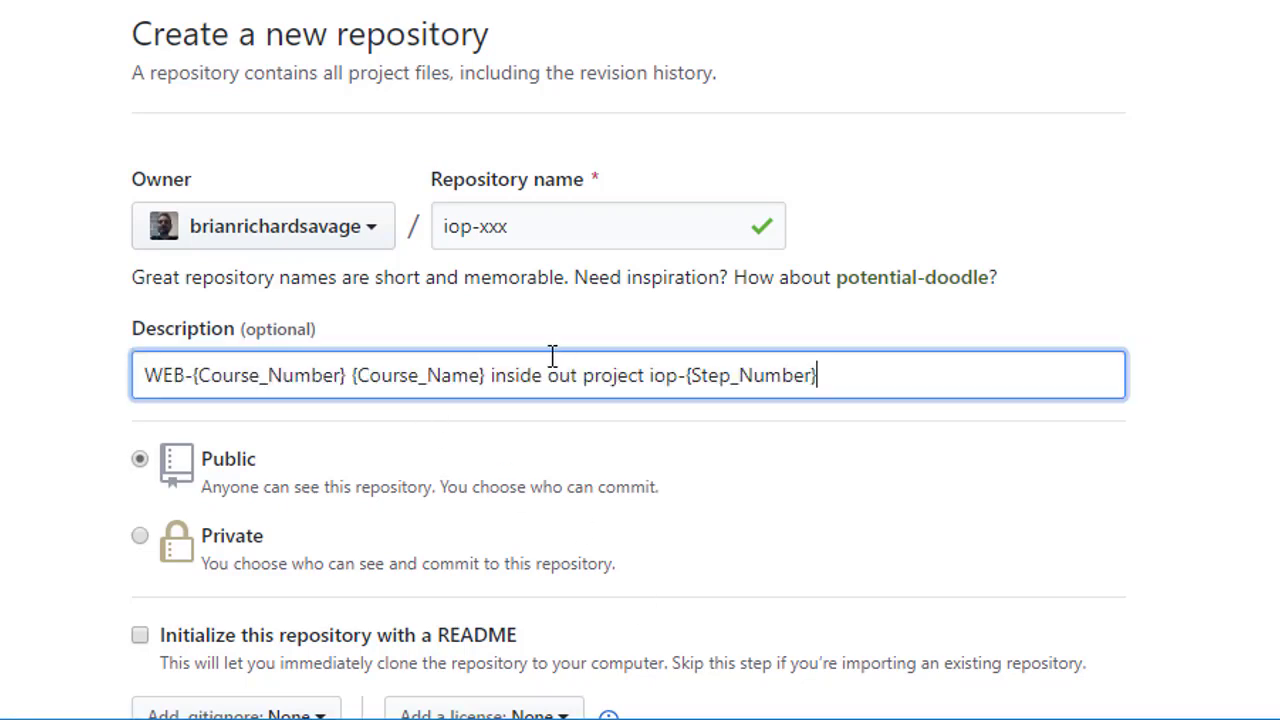
Review the course number, course name and step number placeholders in the repository description
click(166, 378)
drag(192, 378, 348, 378)
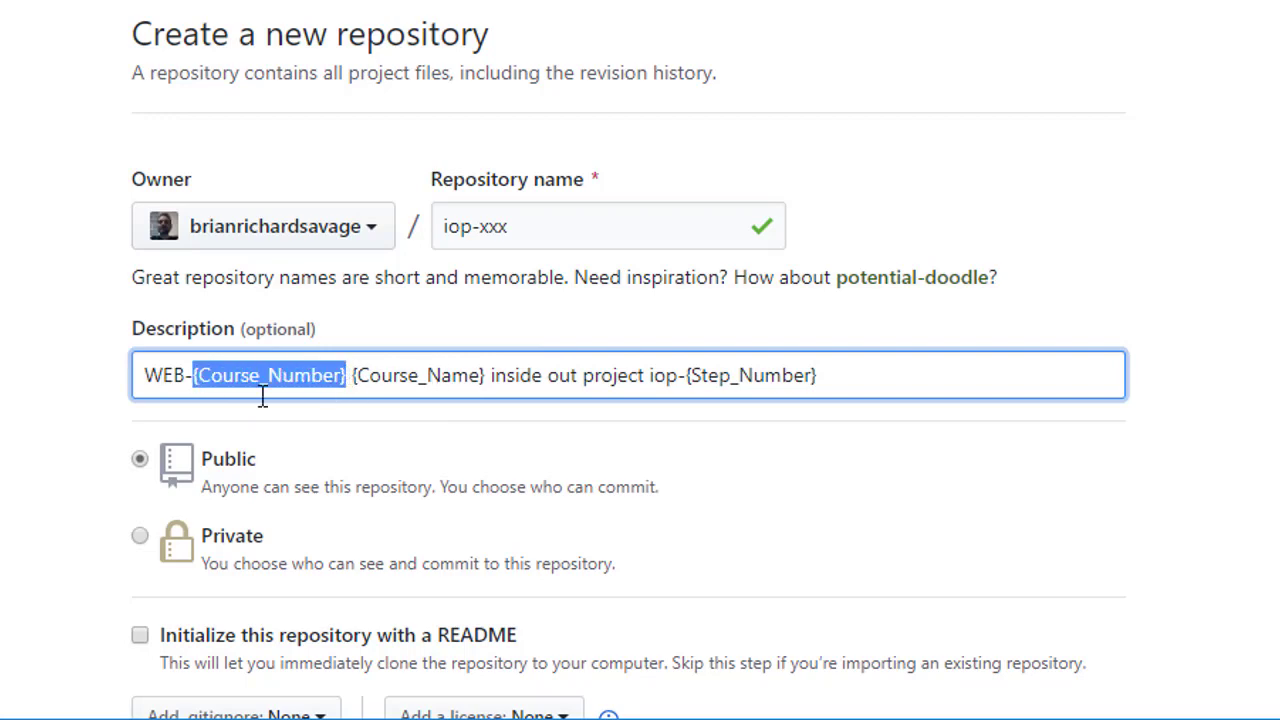
click(391, 378)
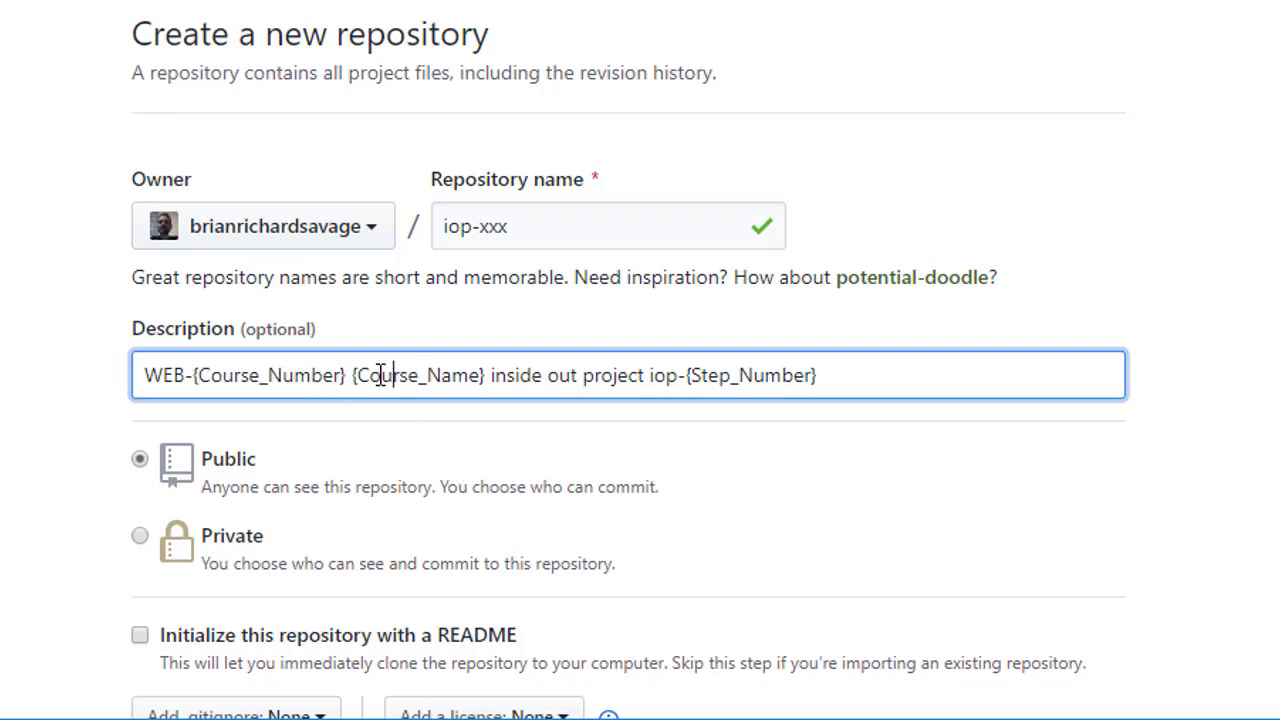
drag(353, 378, 486, 377)
click(574, 384)
click(696, 377)
drag(688, 377, 820, 375)
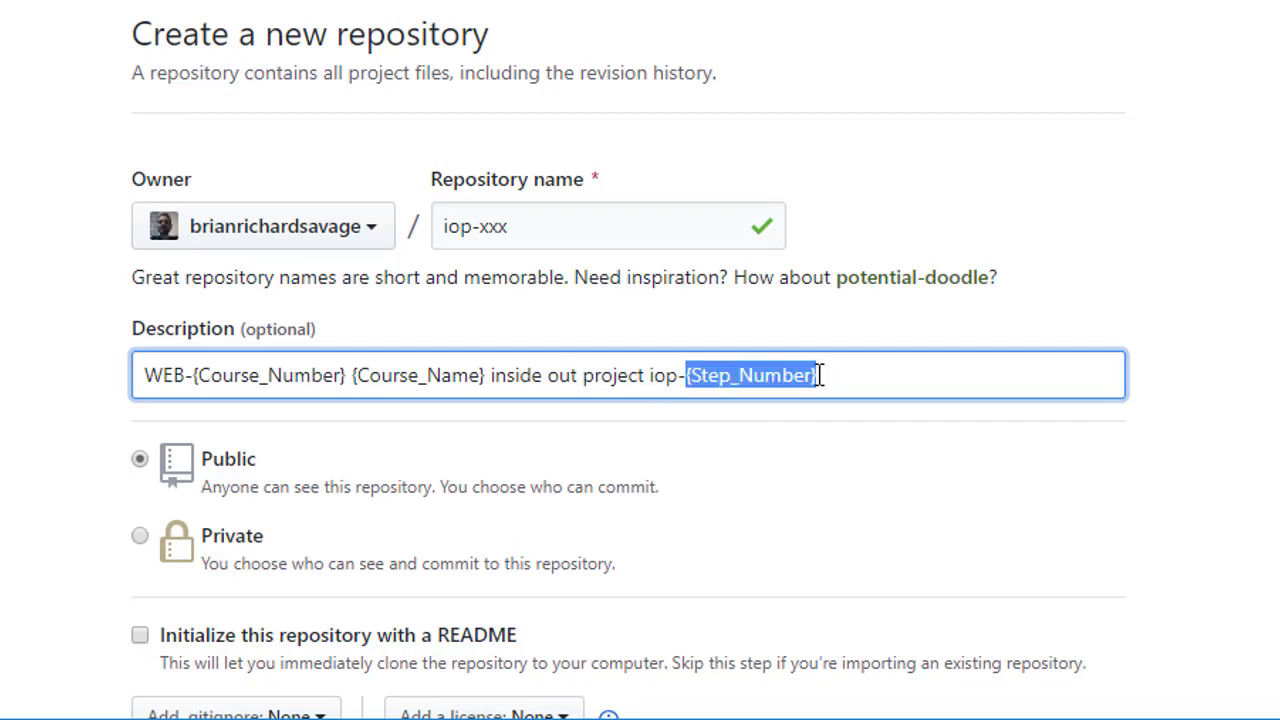
click(1175, 373)
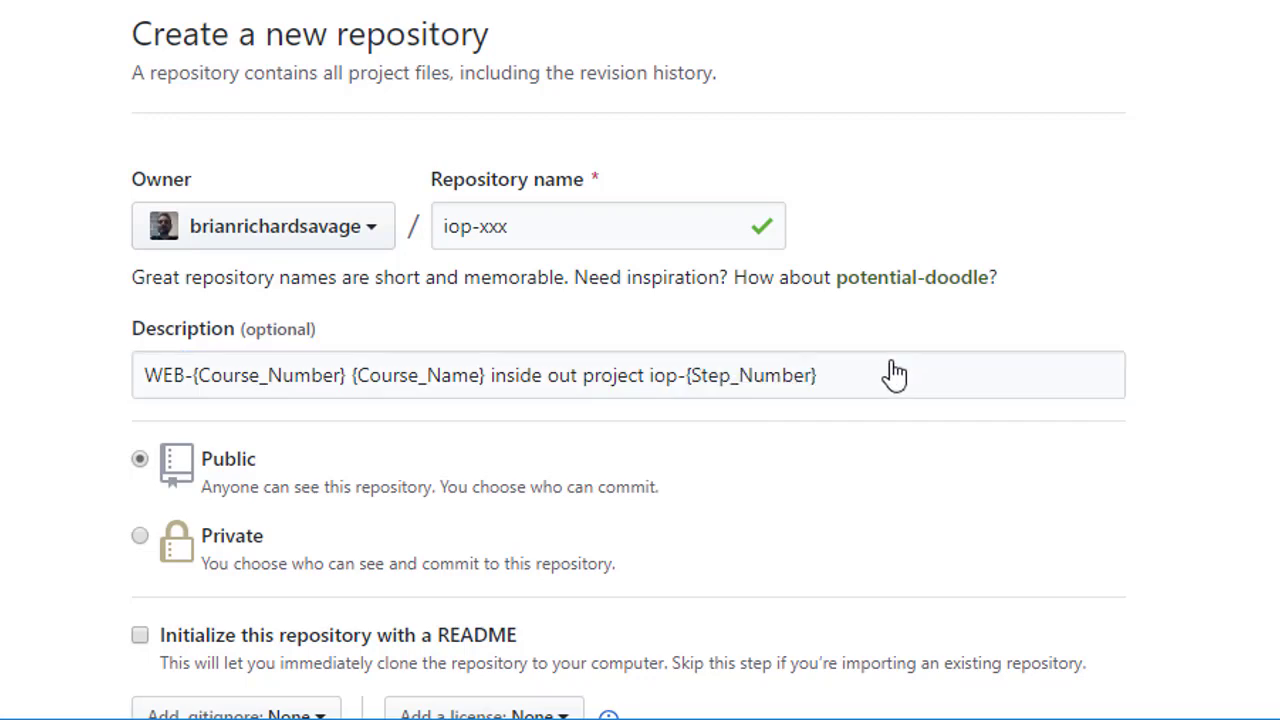
Review the visibility options and set the new repository to be initialized with a README
scroll(800, 435, down, 2)
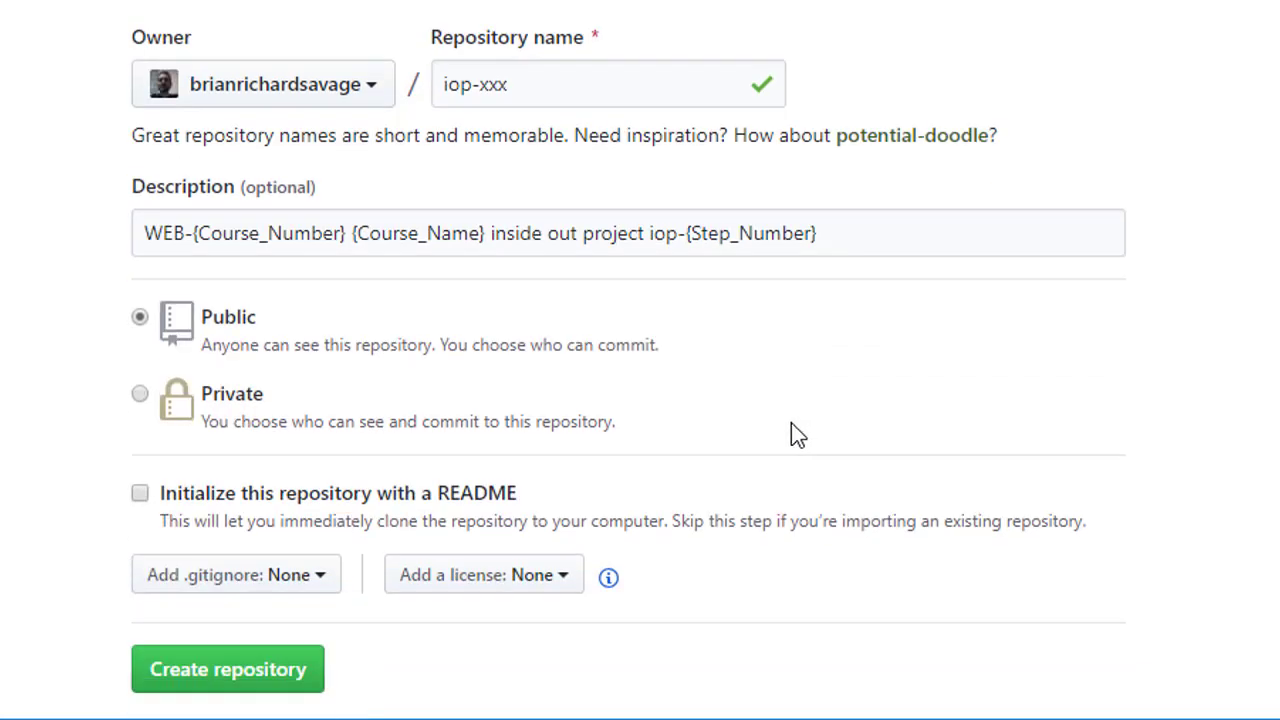
scroll(791, 433, down, 2)
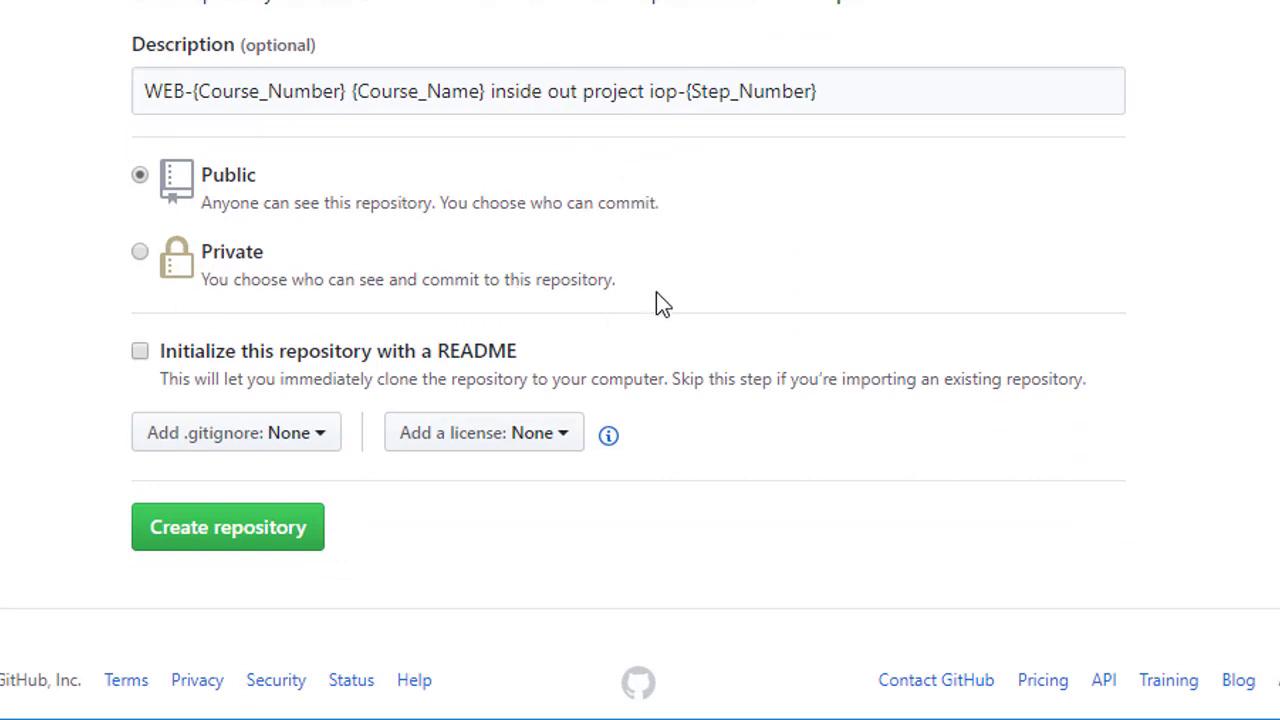
scroll(656, 295, up, 2)
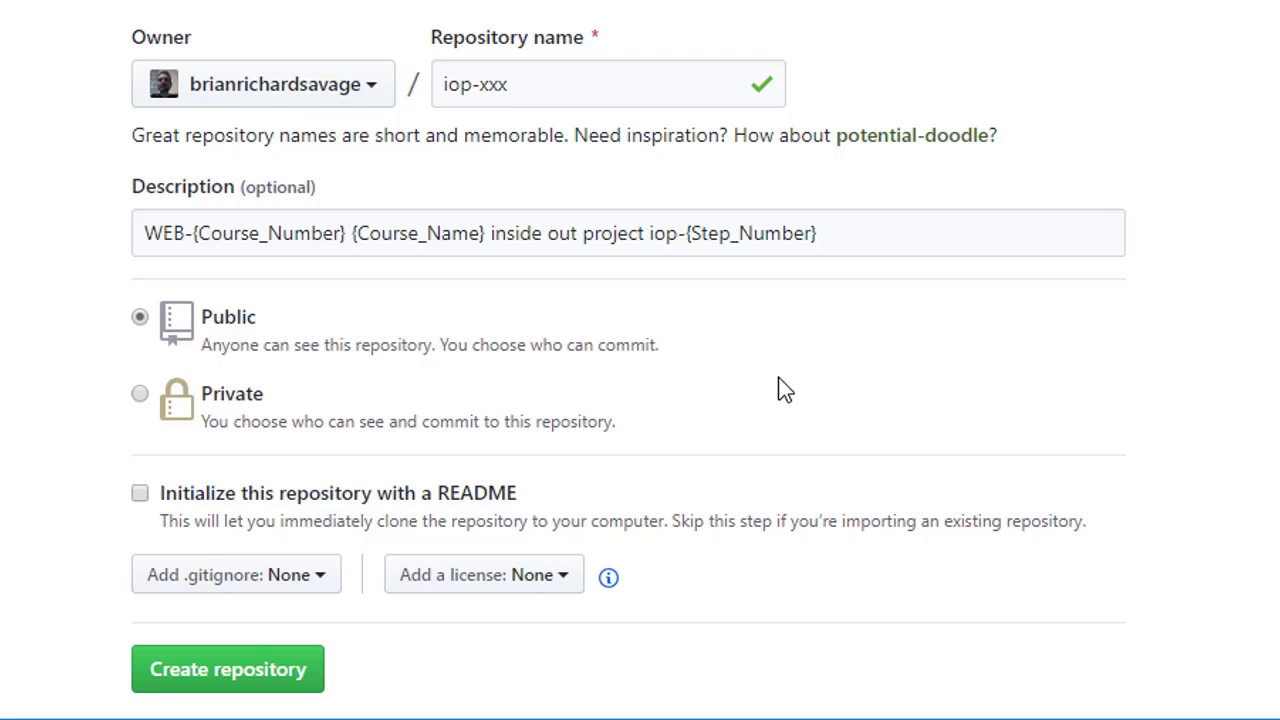
scroll(775, 380, down, 2)
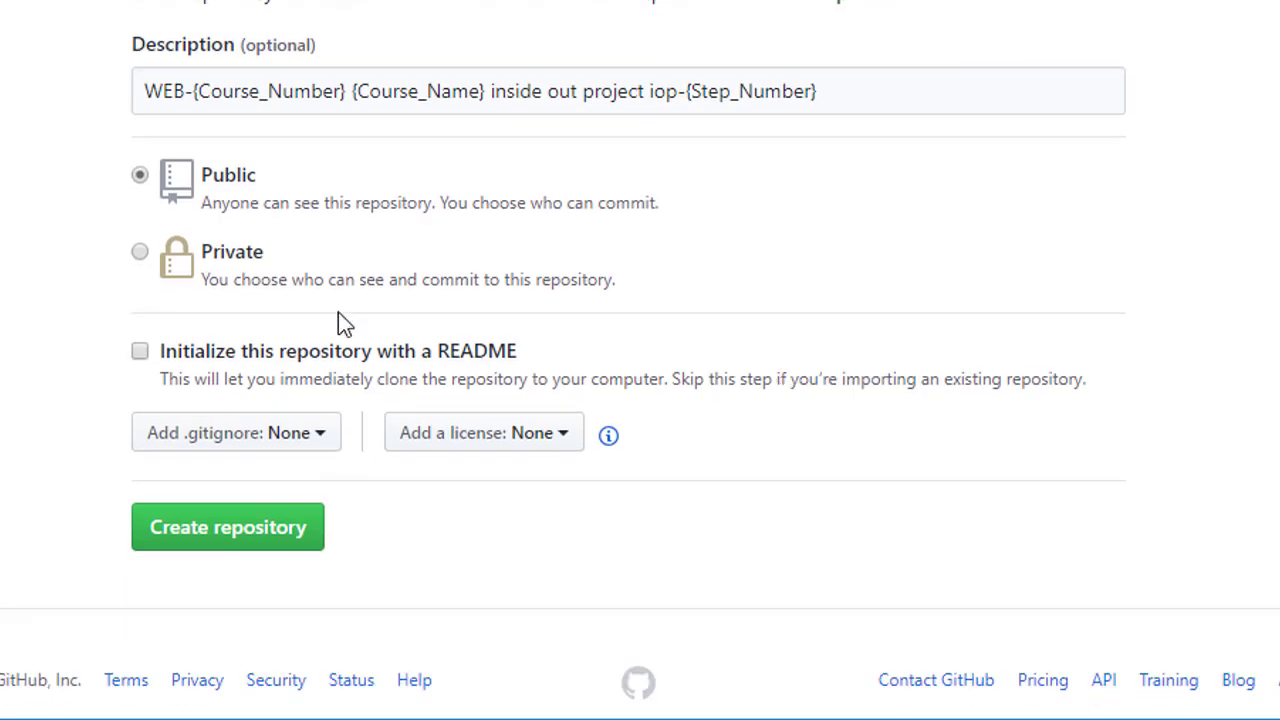
click(141, 353)
Add the WordPress .gitignore template and create the repository
click(330, 447)
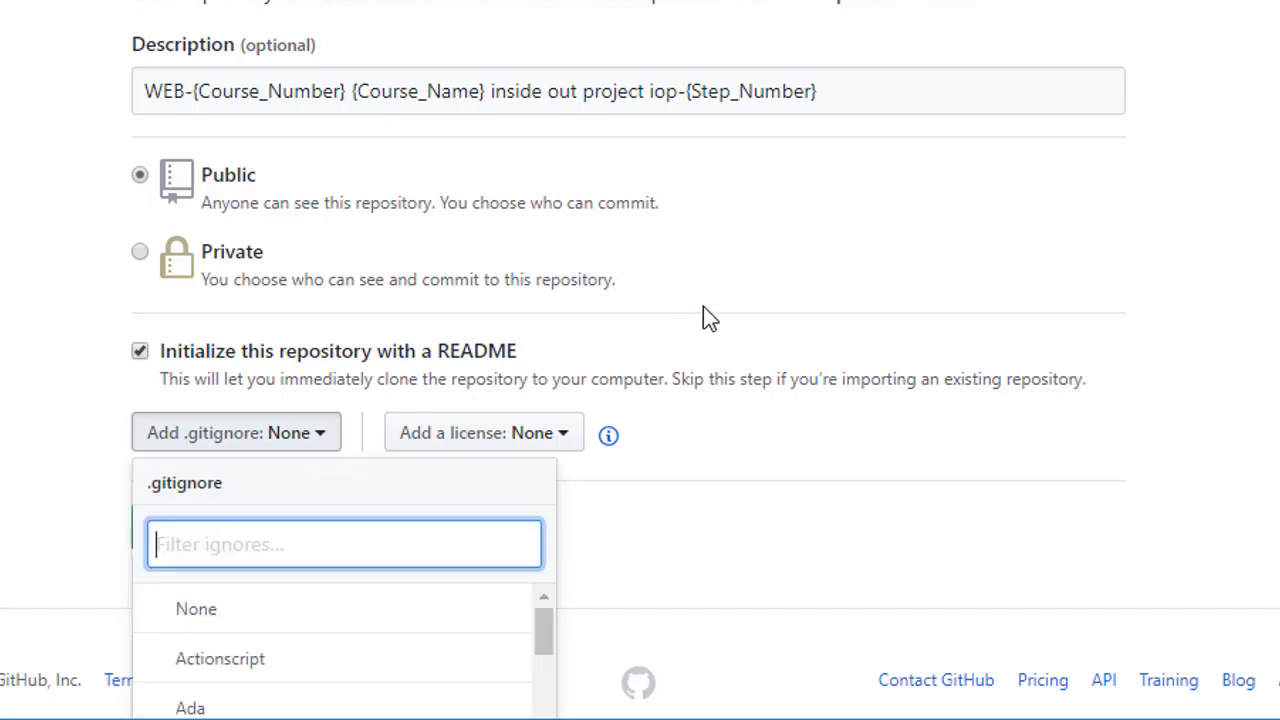
scroll(743, 312, down, 4)
scroll(743, 316, down, 1)
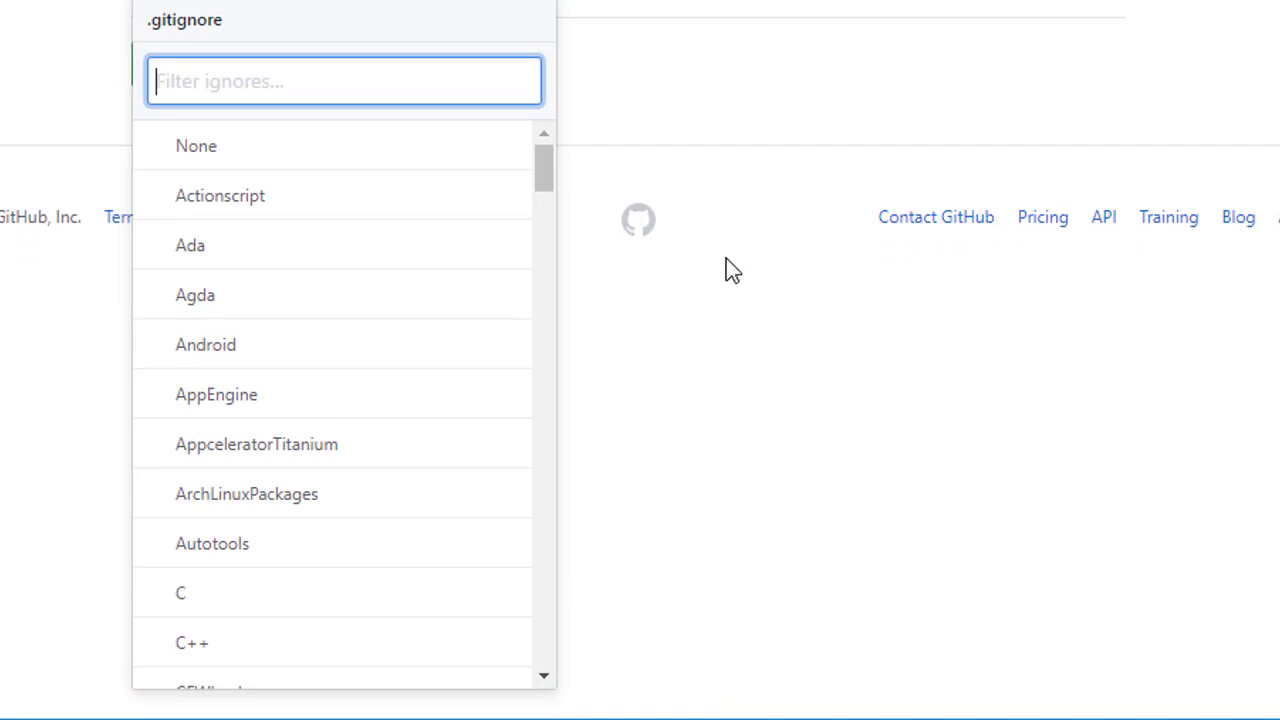
text(Wor)
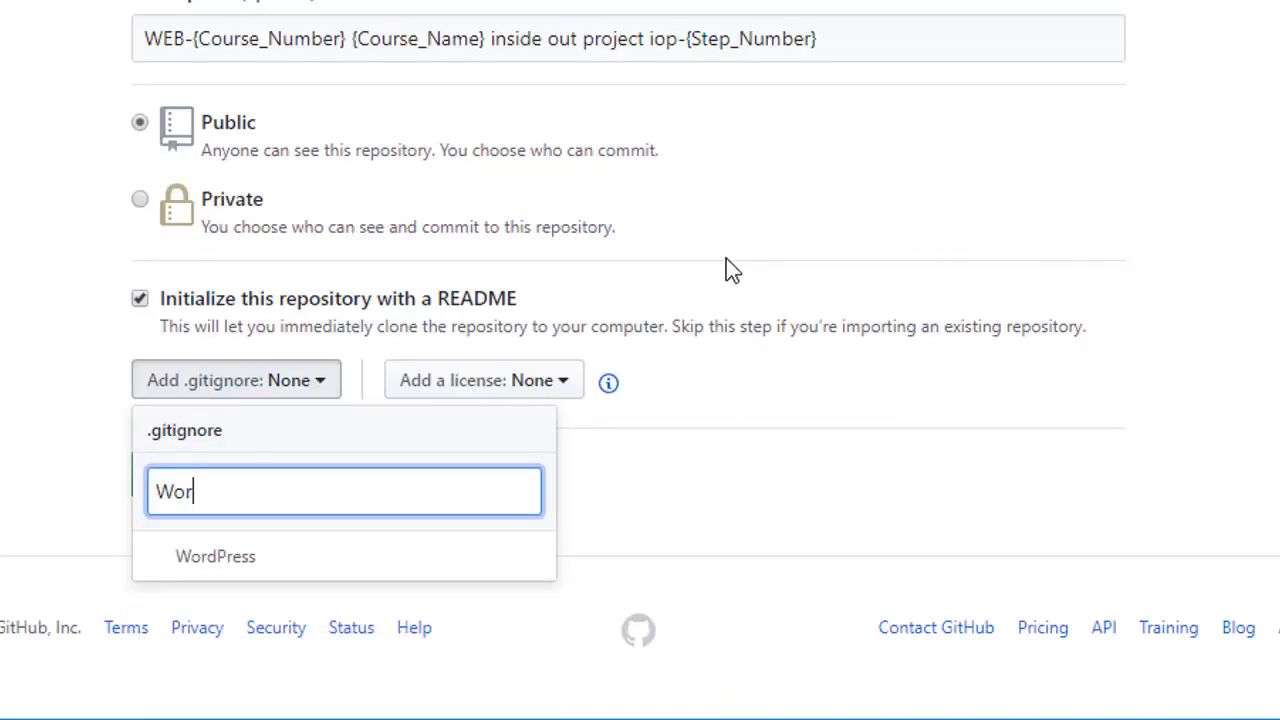
text(dPress)
click(240, 552)
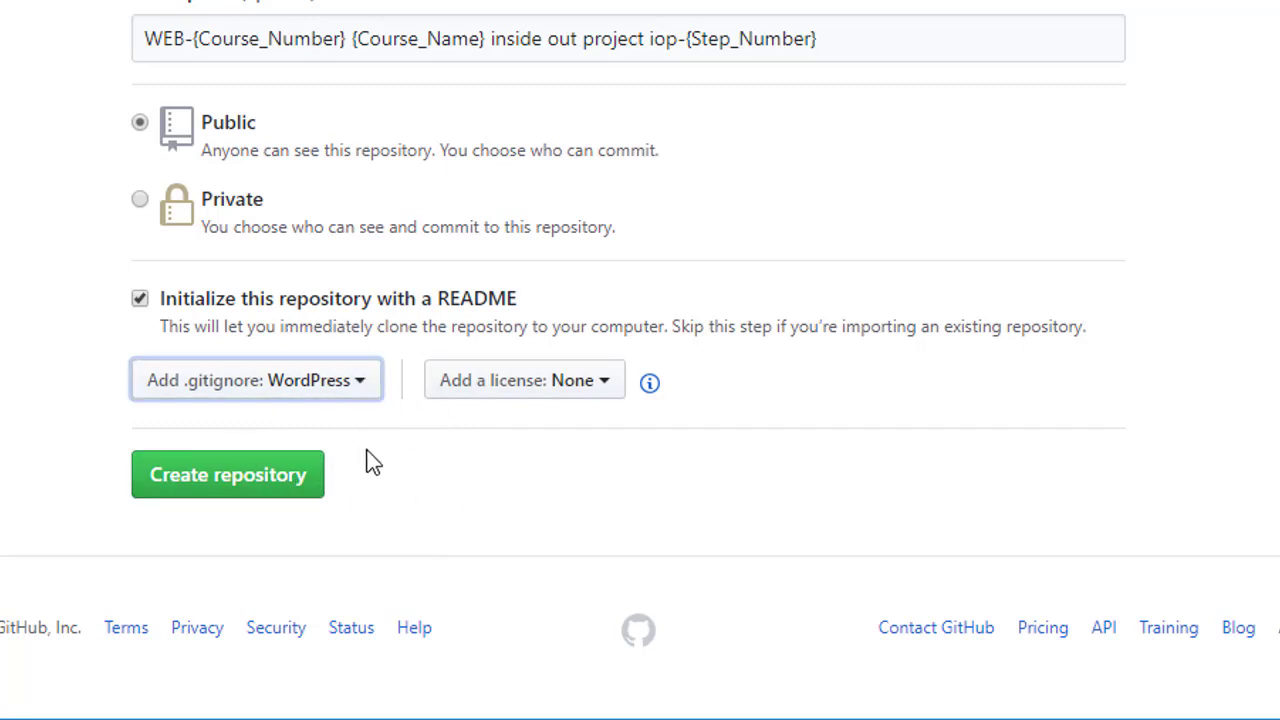
click(248, 502)
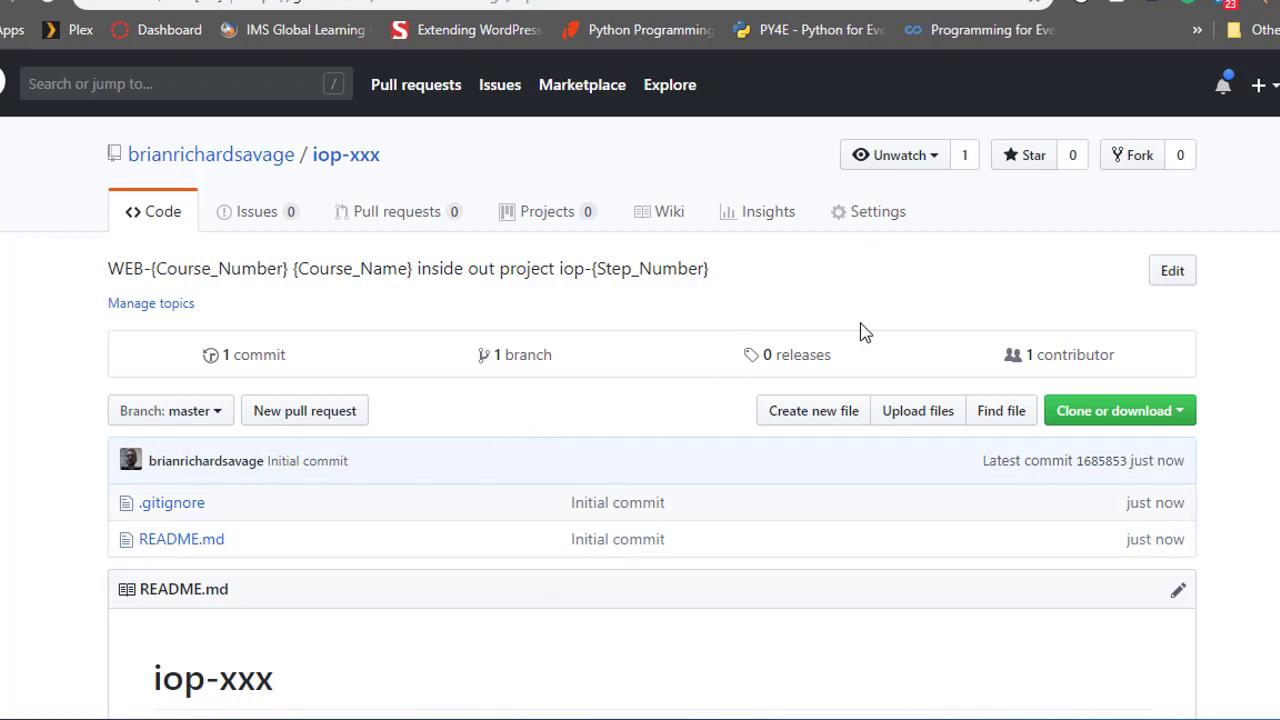
Open the iop-xxx repository's settings at the GitHub Pages section
click(869, 222)
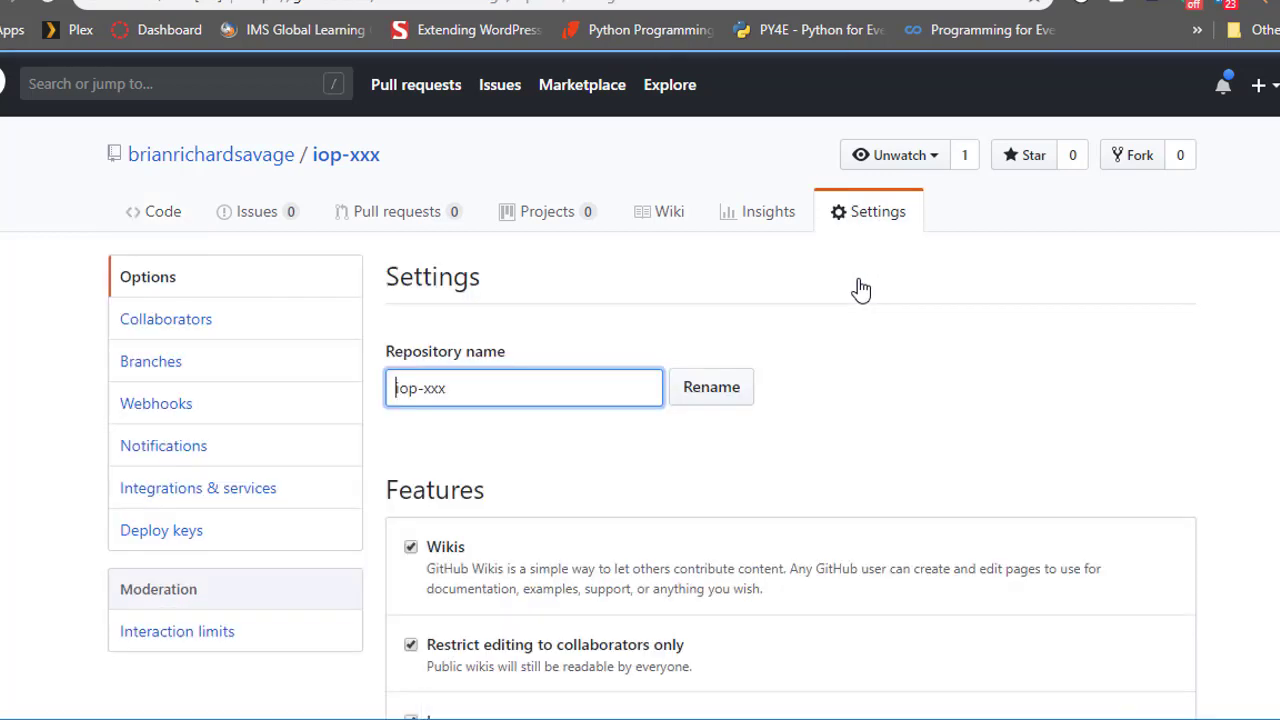
scroll(905, 433, down, 2)
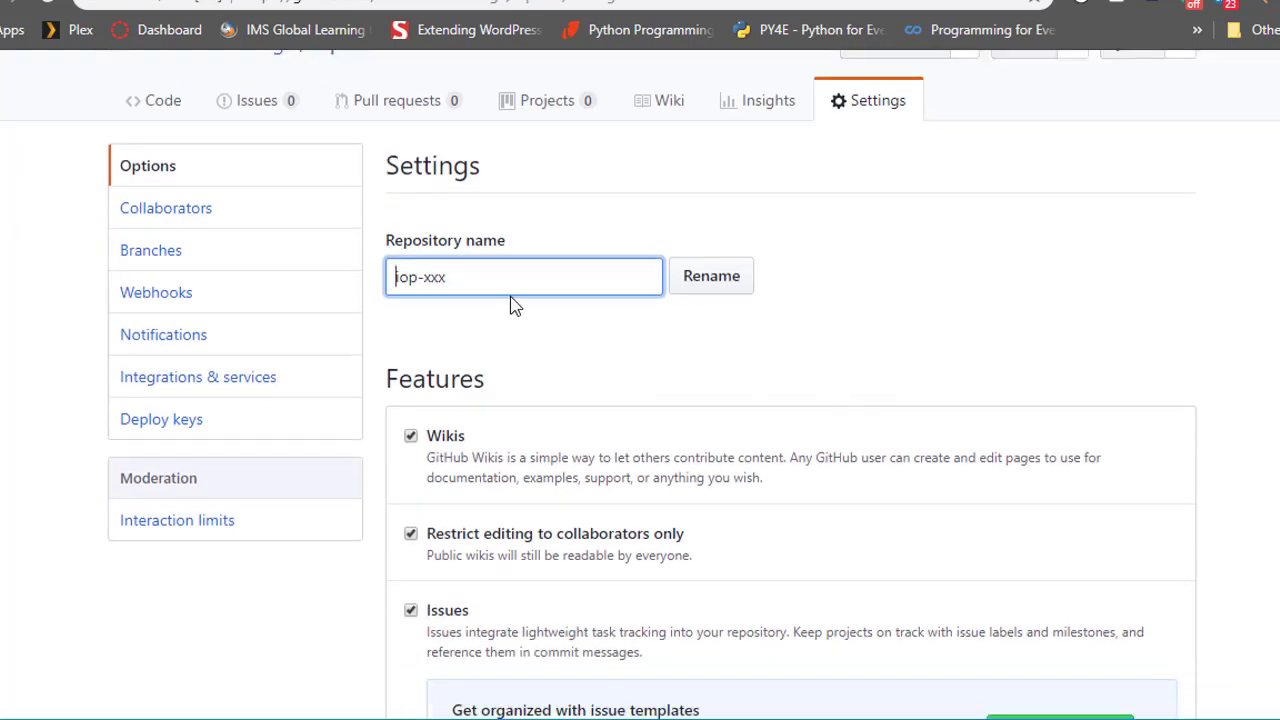
scroll(836, 357, down, 4)
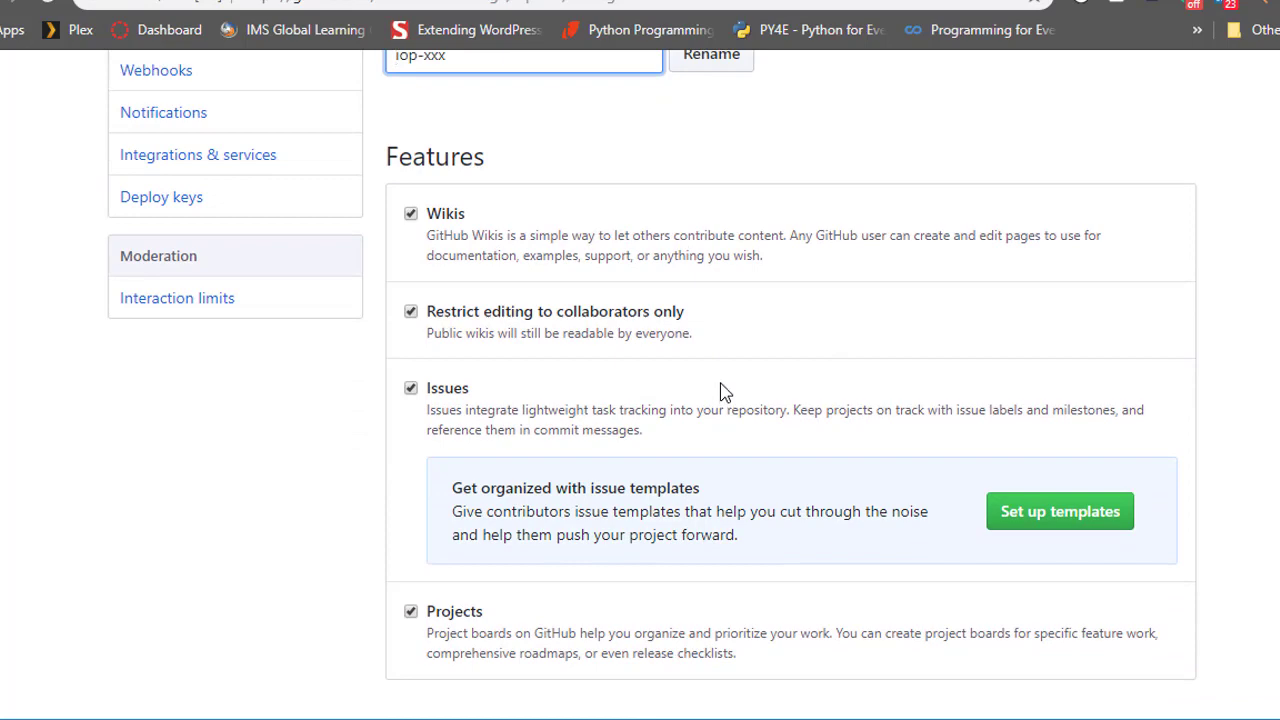
scroll(724, 394, down, 6)
scroll(724, 385, down, 10)
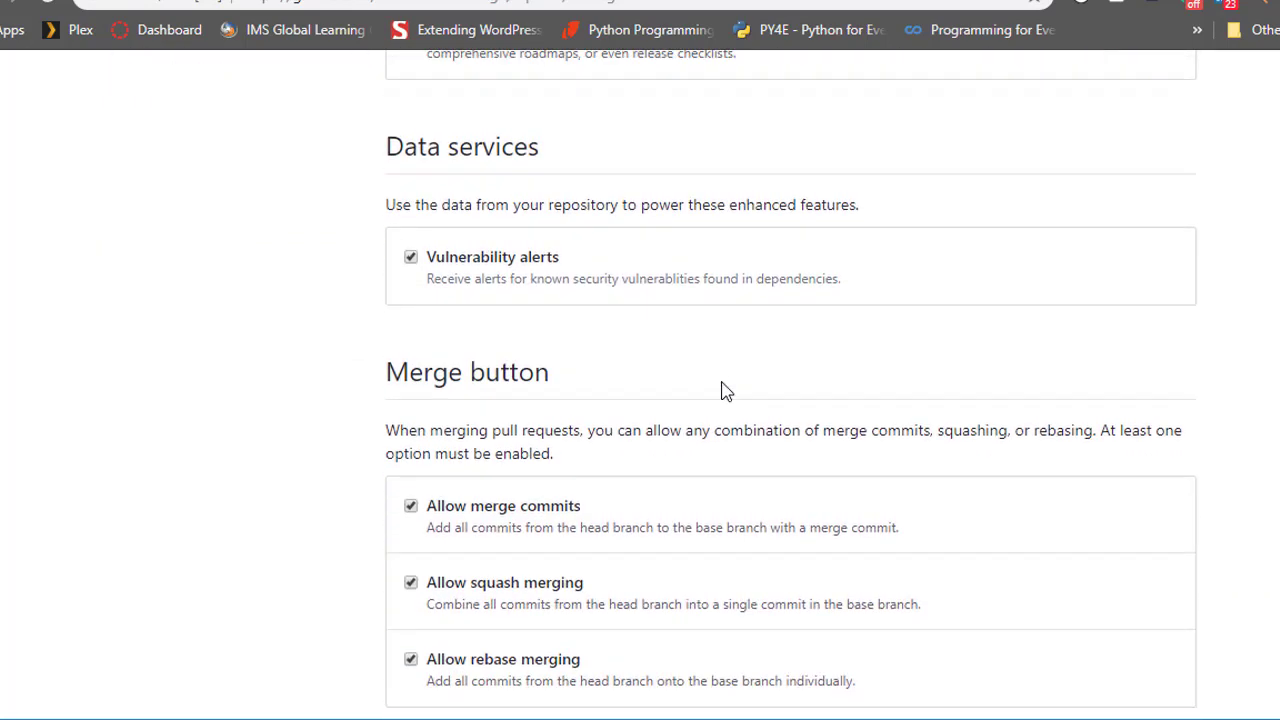
scroll(724, 391, down, 6)
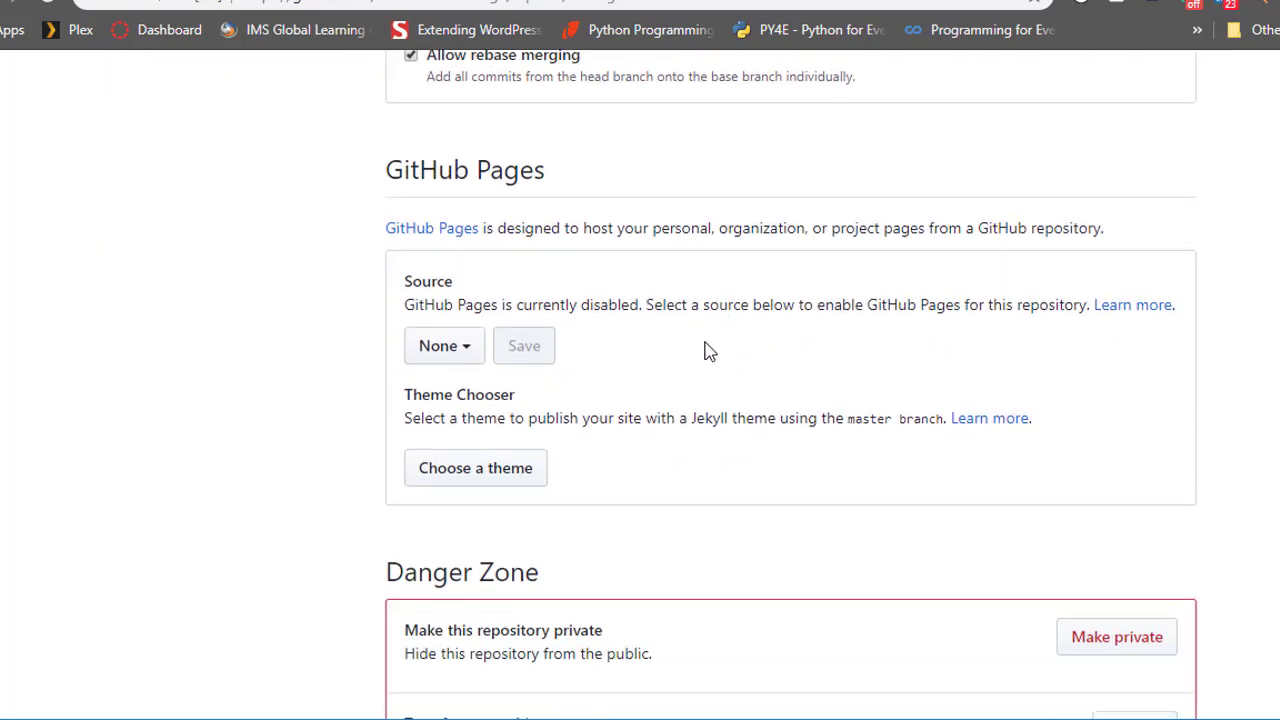
drag(387, 152, 573, 177)
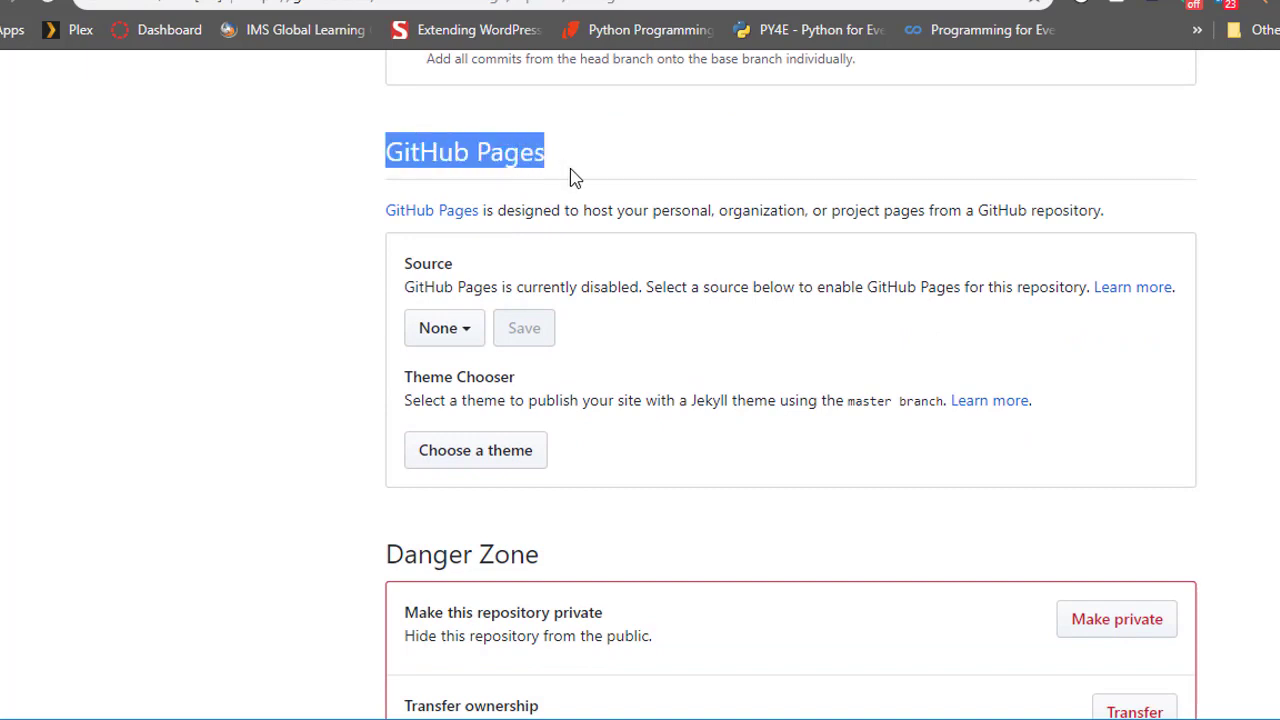
key(alt+Tab)
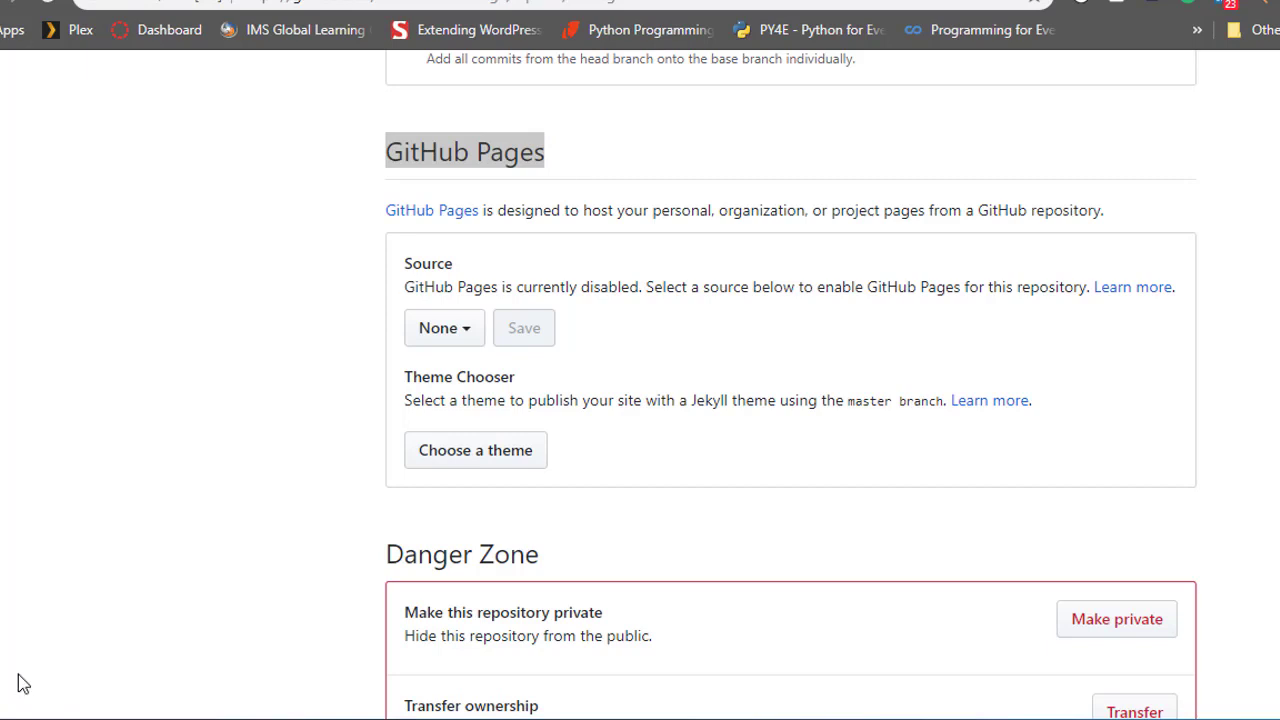
click(688, 230)
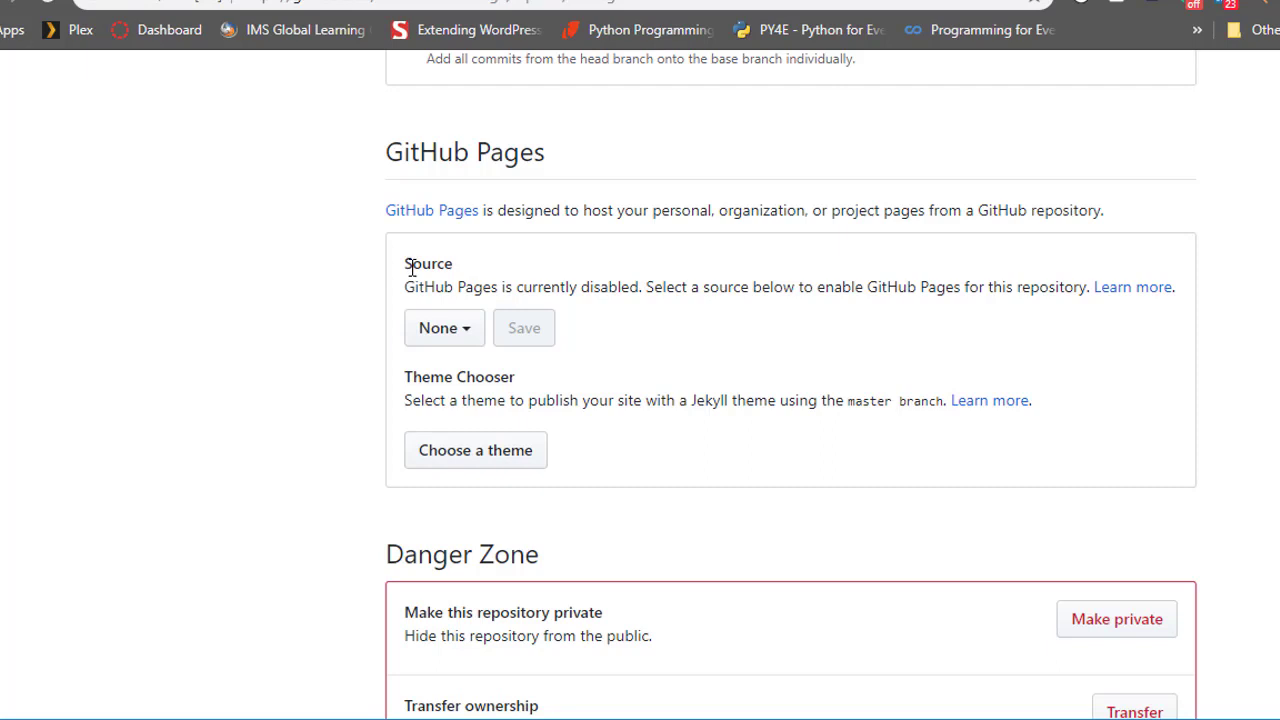
Set the GitHub Pages source to the master branch and save it
drag(412, 267, 437, 266)
click(445, 268)
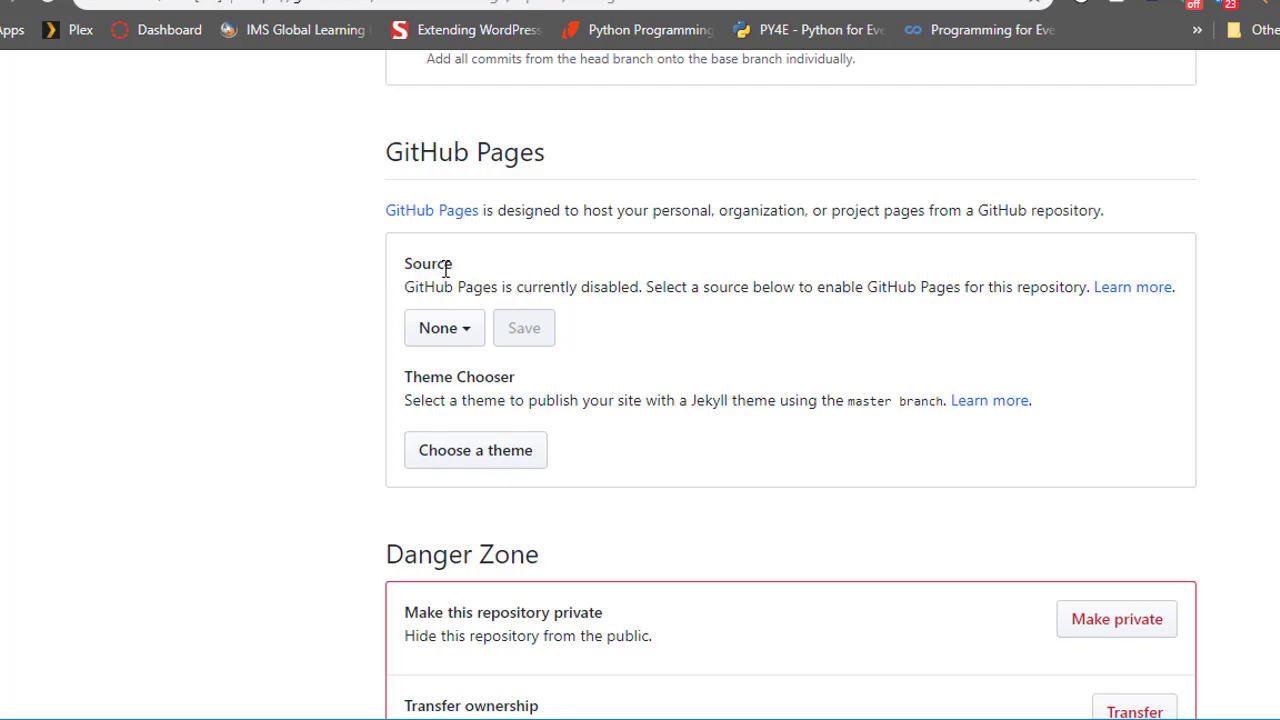
click(475, 338)
click(511, 443)
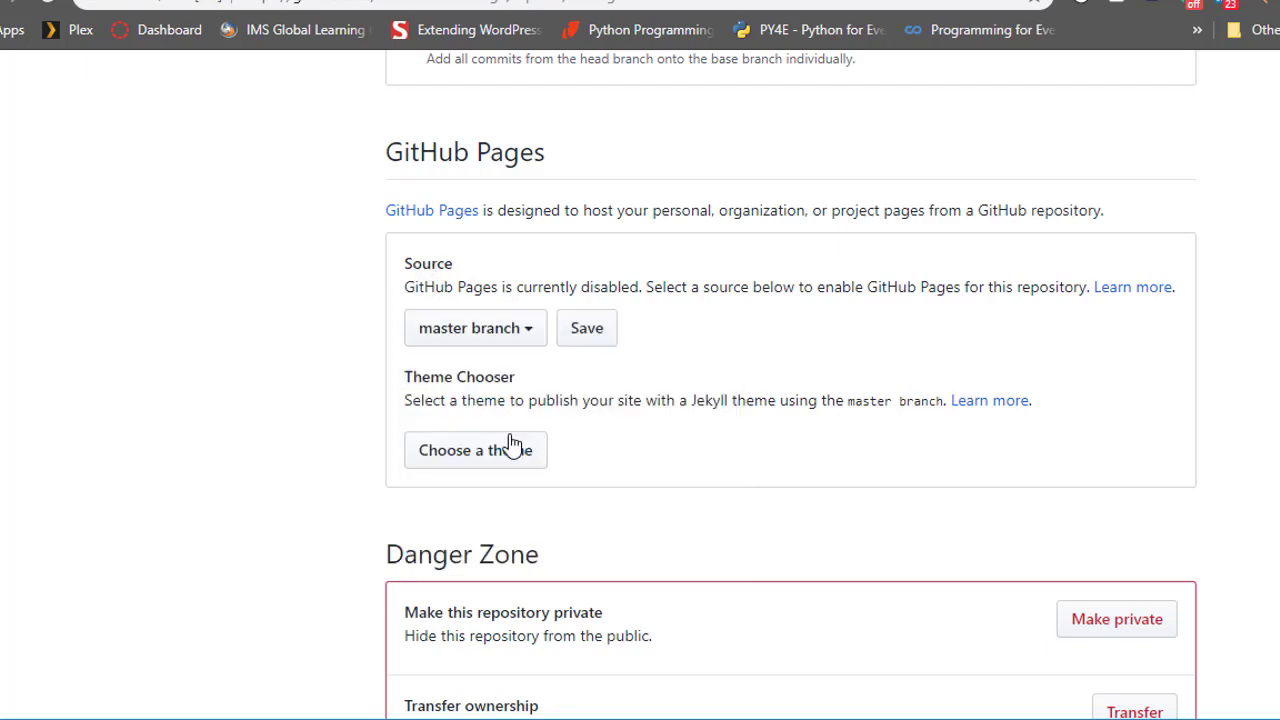
drag(405, 264, 545, 275)
click(543, 276)
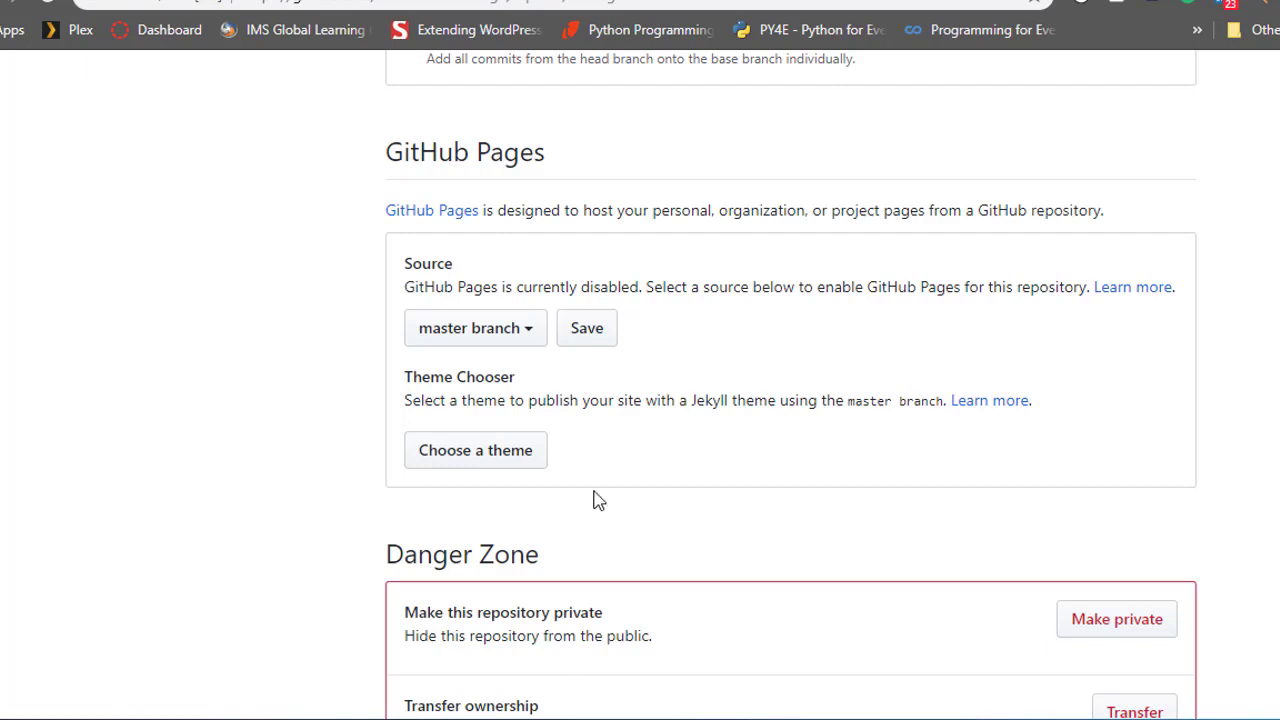
click(596, 336)
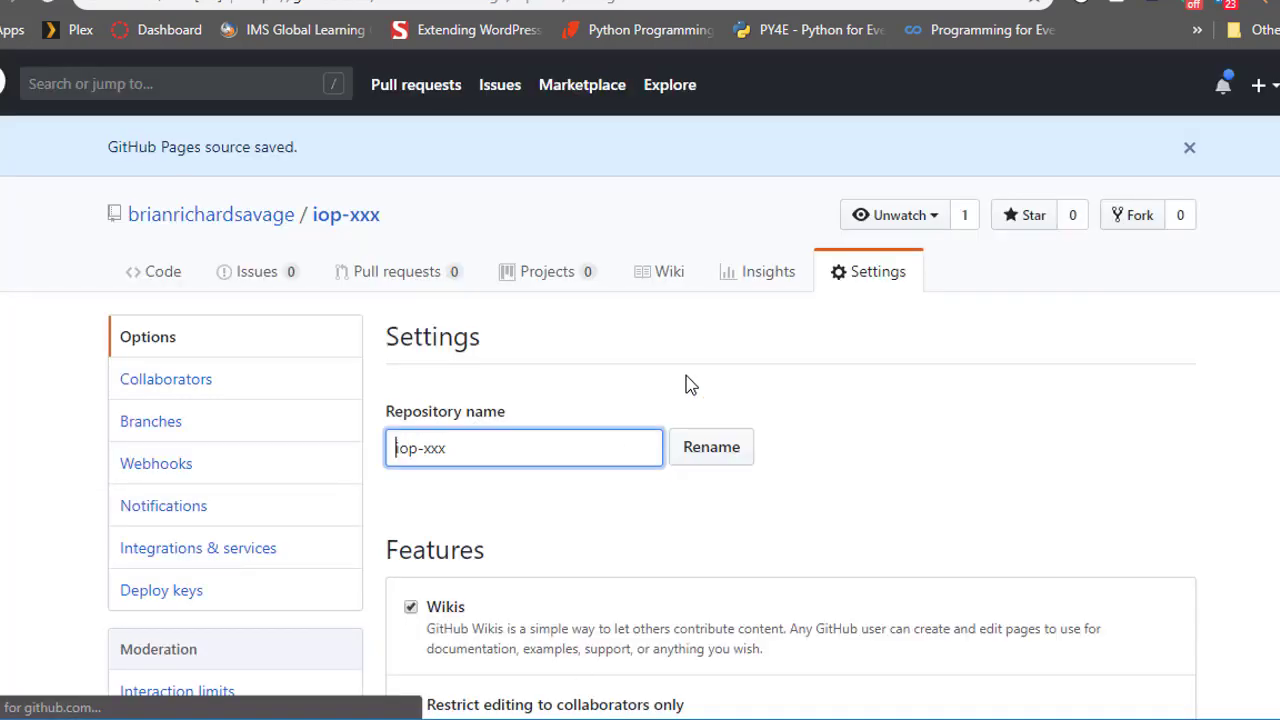
Check the published site through its GitHub Pages link, and return to the repository settings
scroll(940, 427, down, 3)
scroll(940, 427, down, 7)
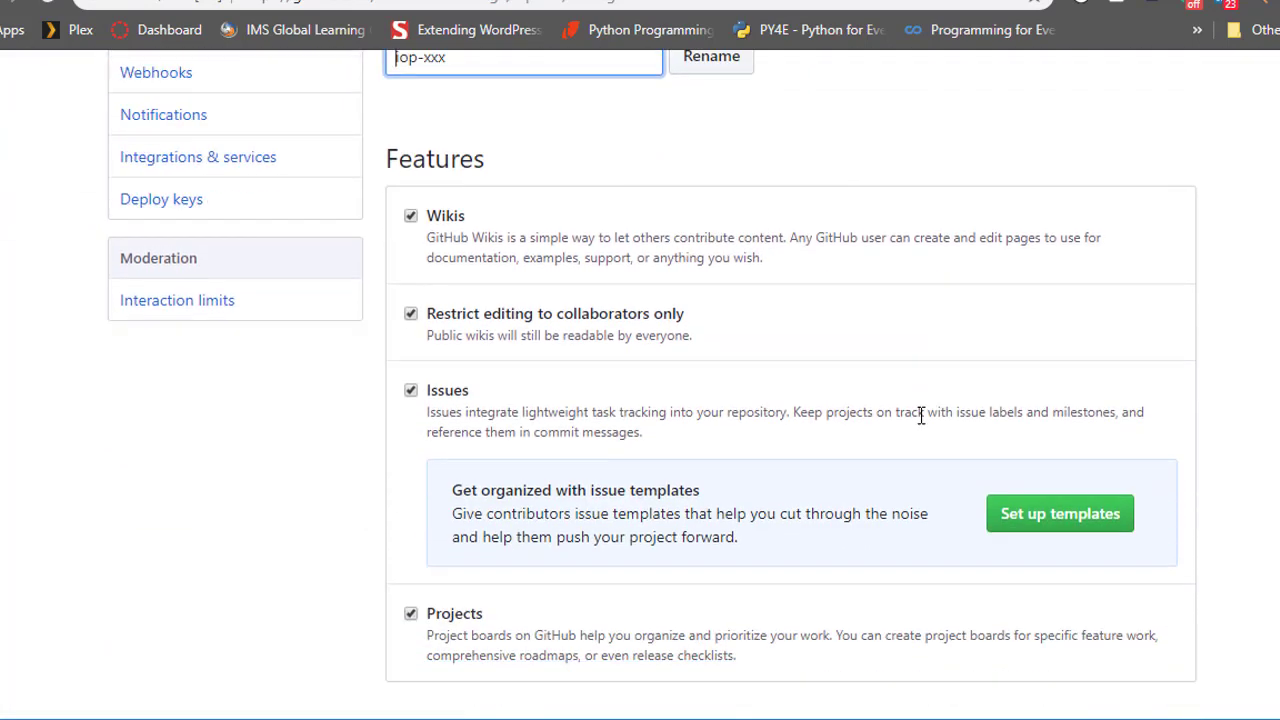
scroll(890, 412, down, 5)
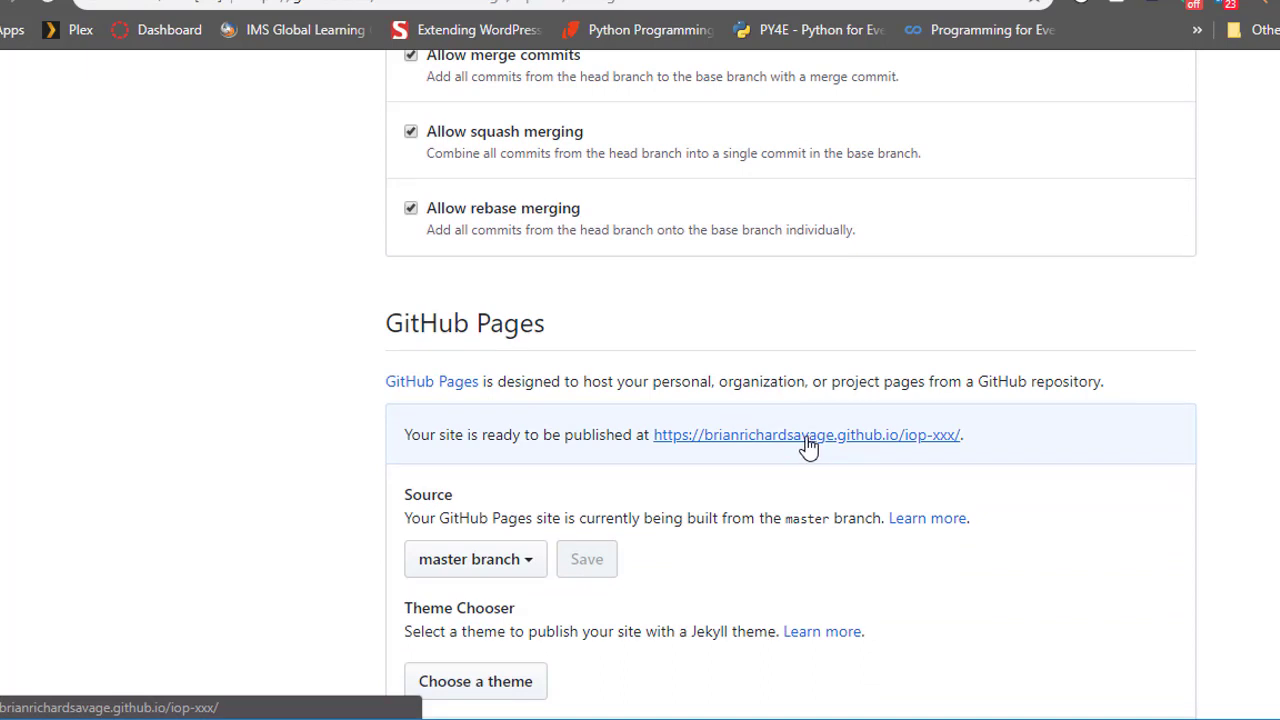
click(808, 440)
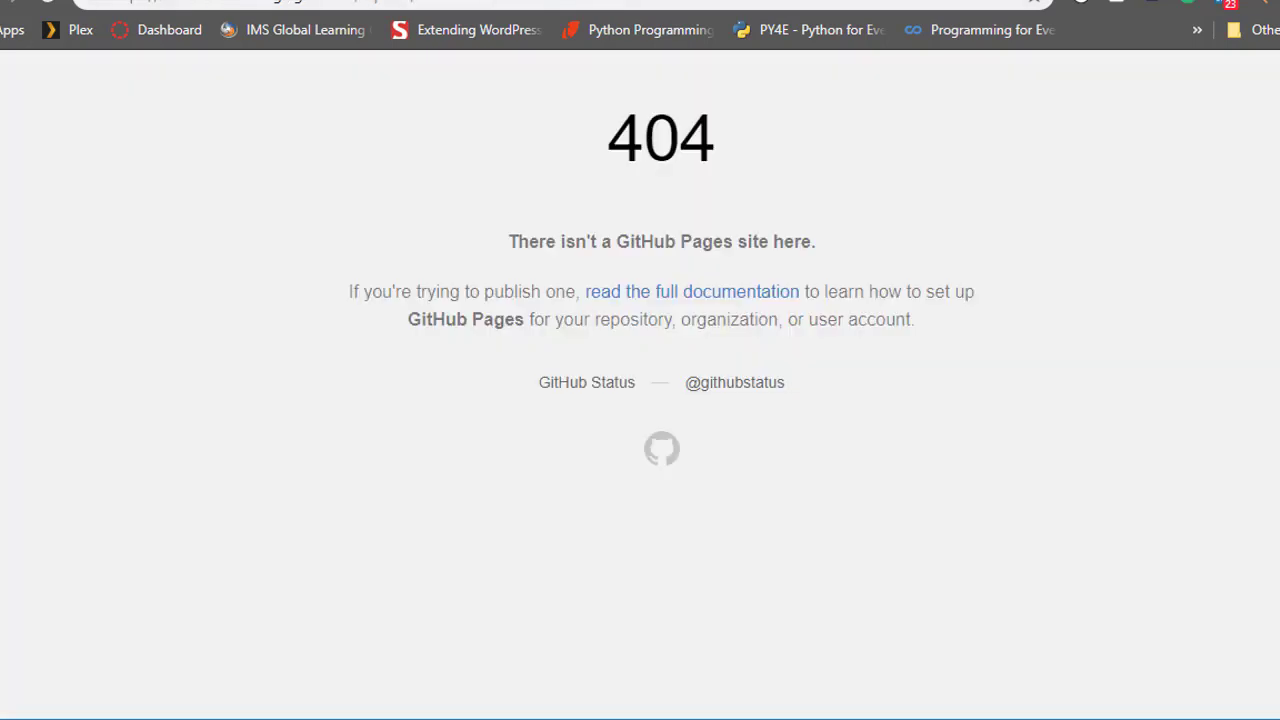
key(alt+Left)
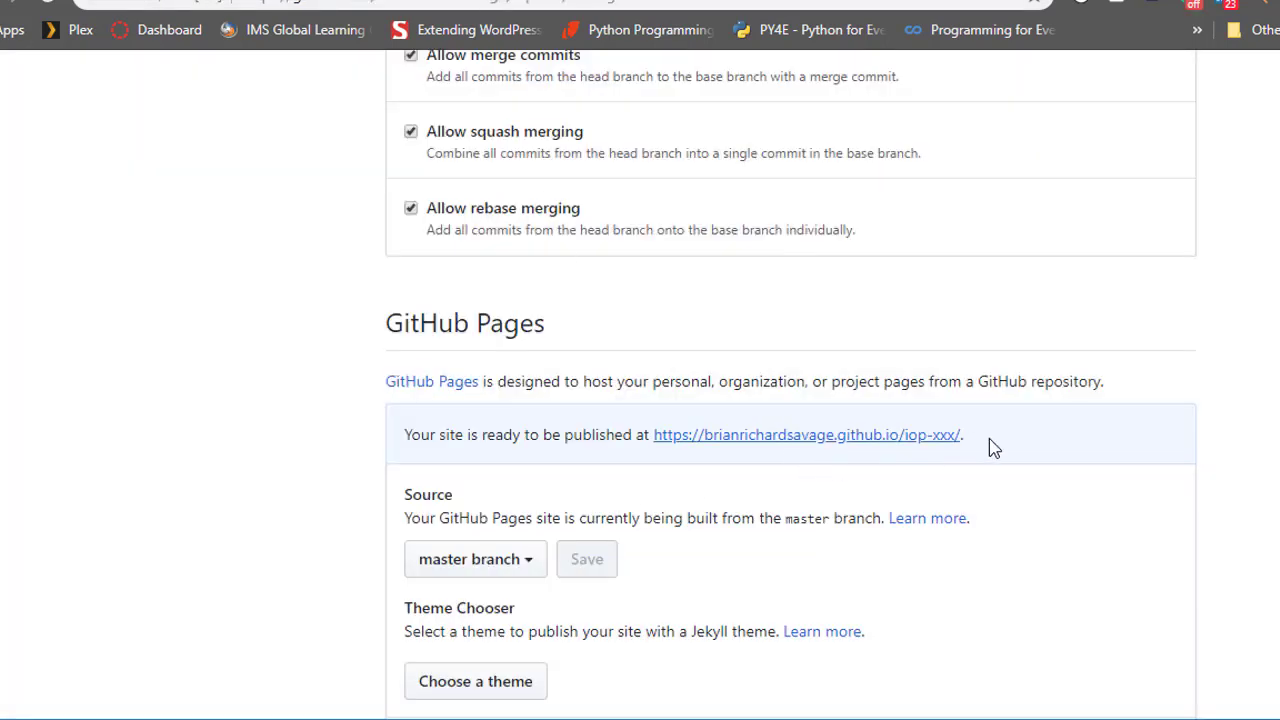
Copy the address of the published GitHub Pages site and return to the repository's code page
right_click(867, 439)
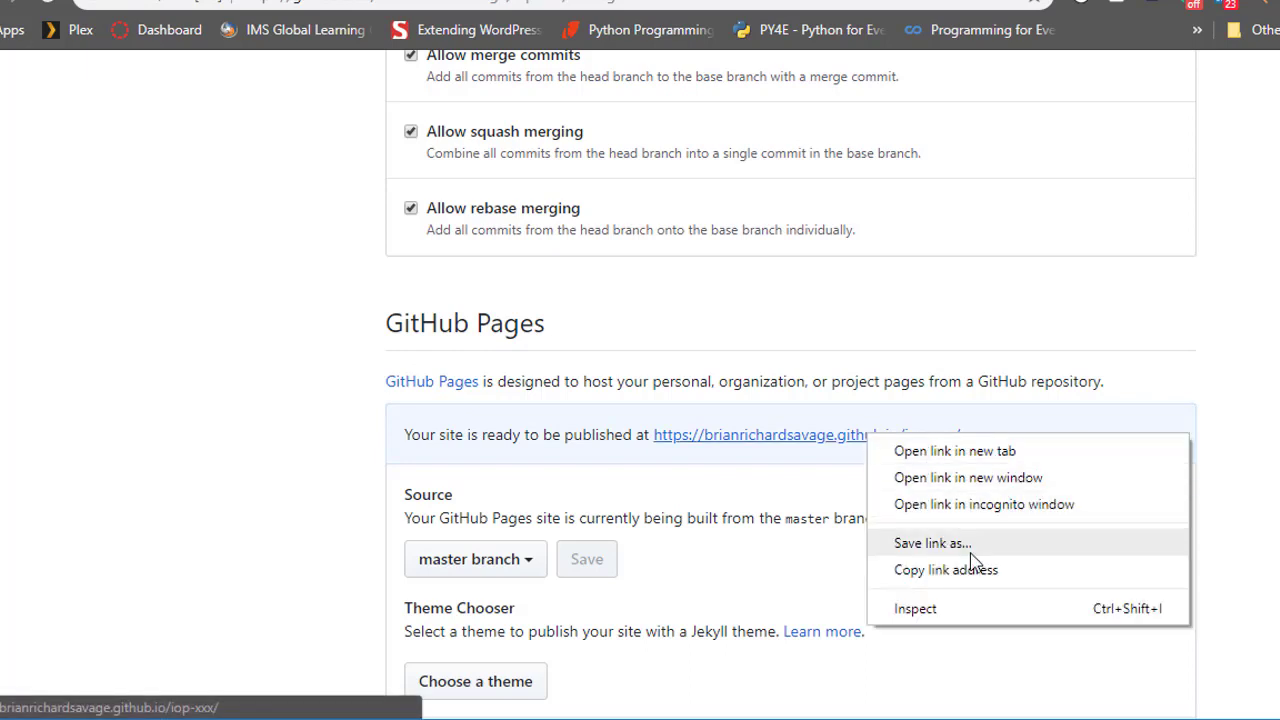
click(940, 570)
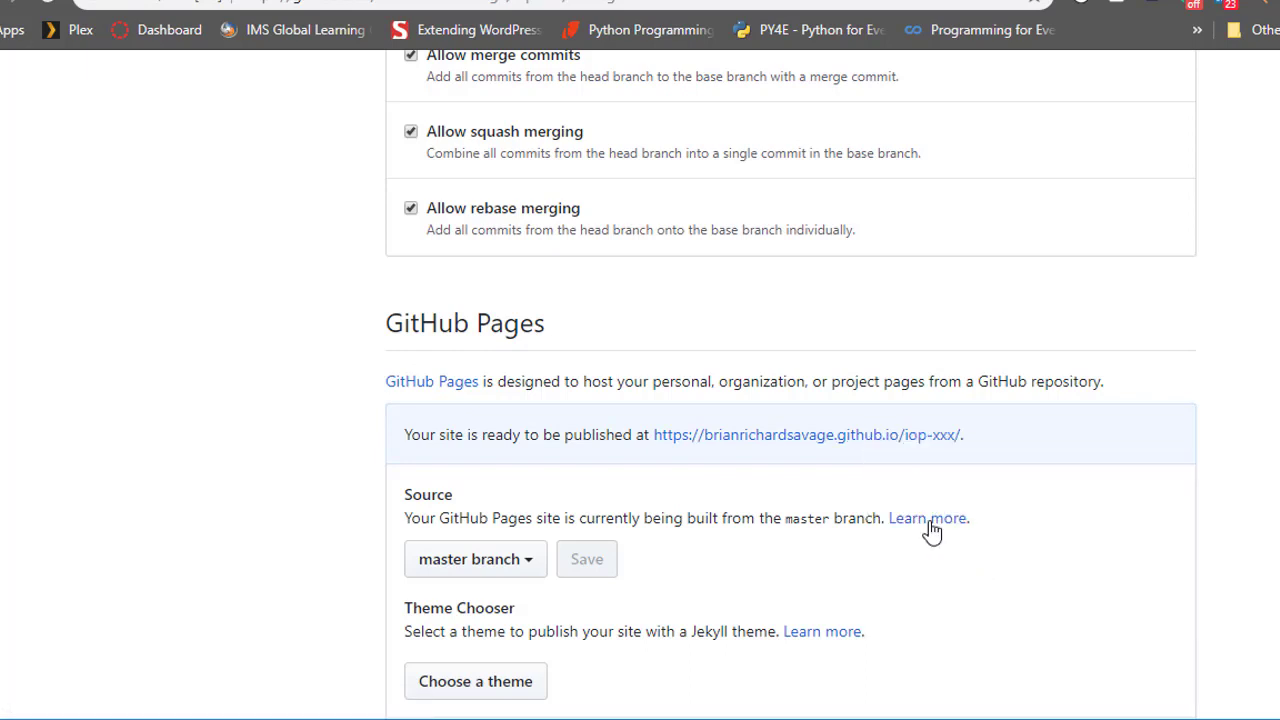
scroll(920, 500, up, 15)
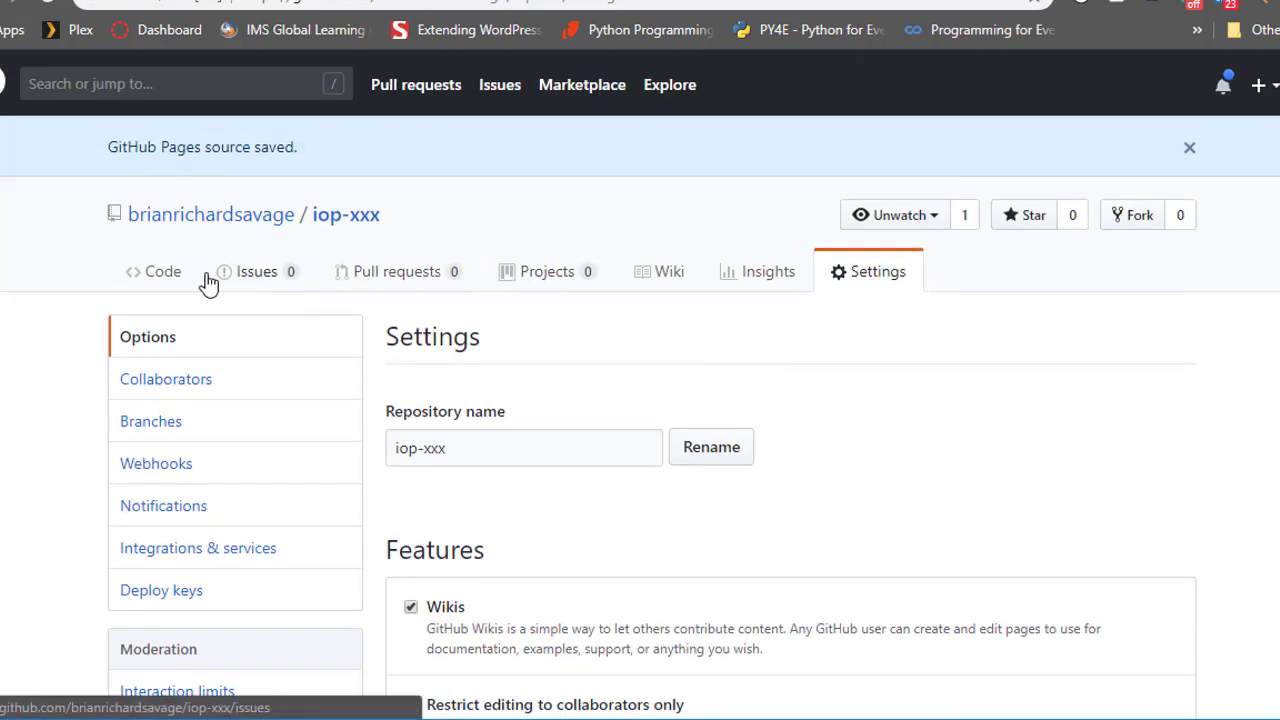
click(155, 272)
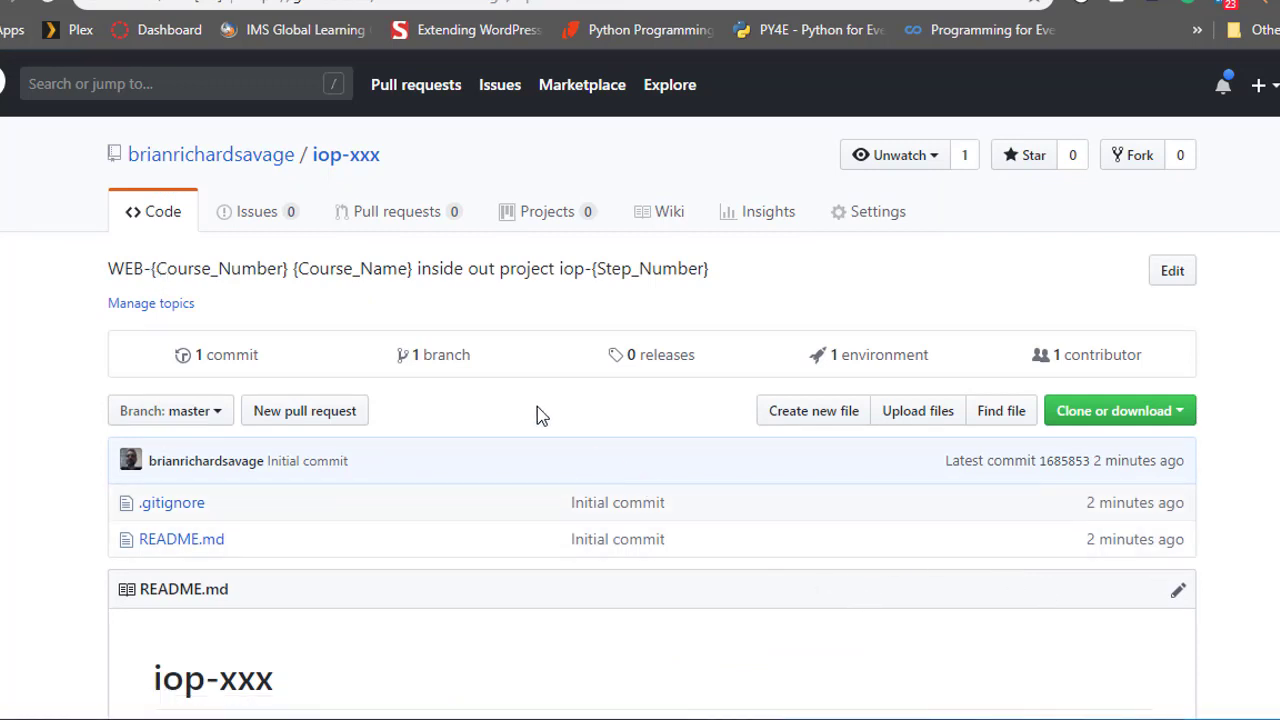
Open README.md for editing and insert the copied GitHub Pages link under the project description, separated by a blank line
scroll(537, 414, down, 2)
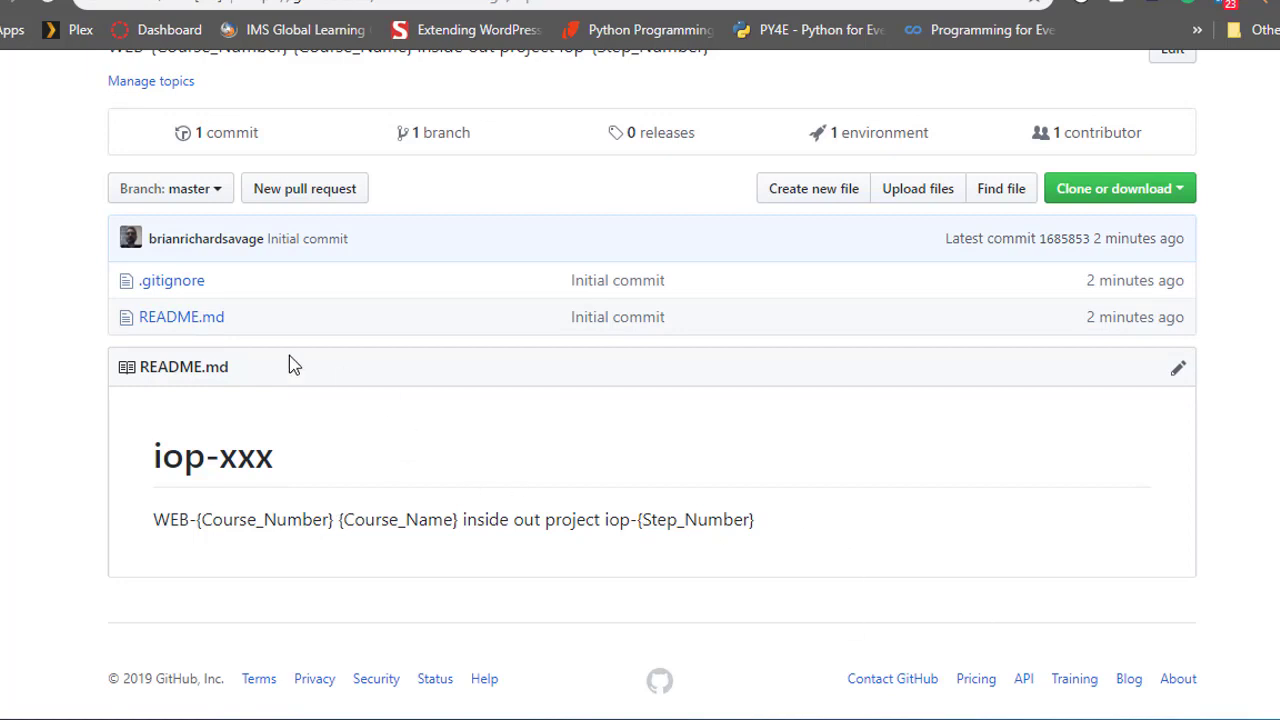
click(196, 320)
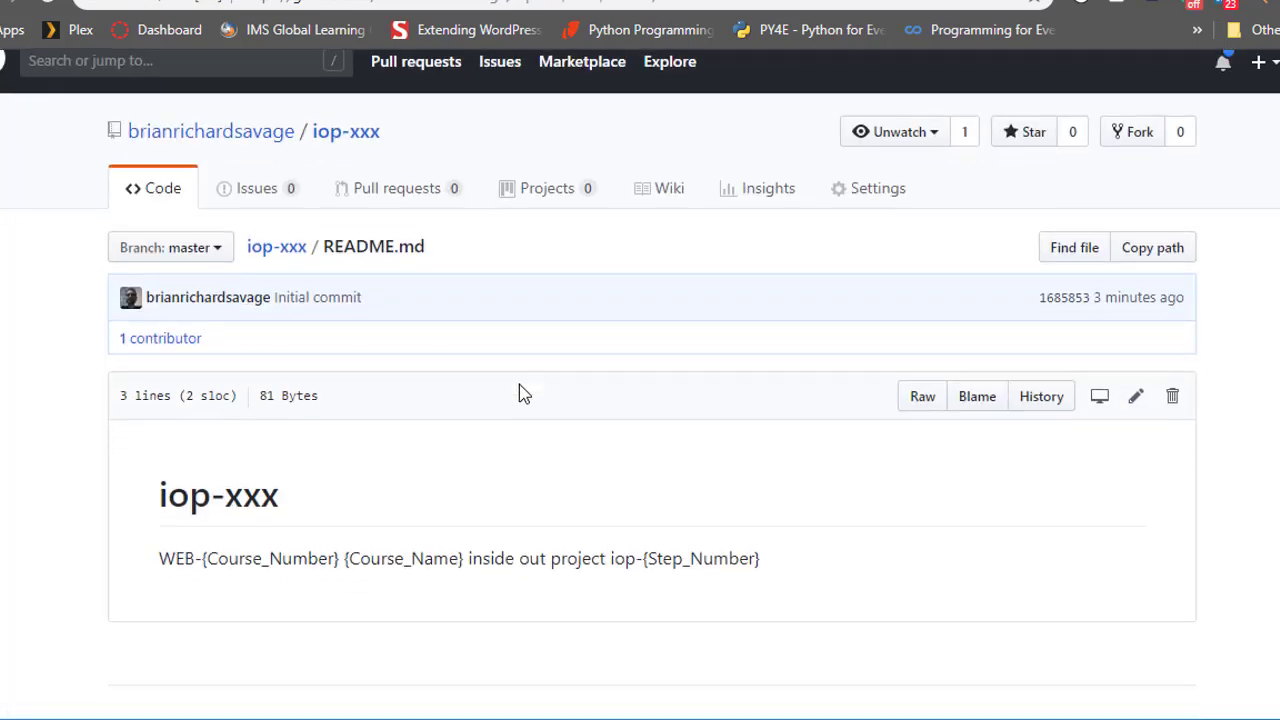
scroll(519, 393, down, 2)
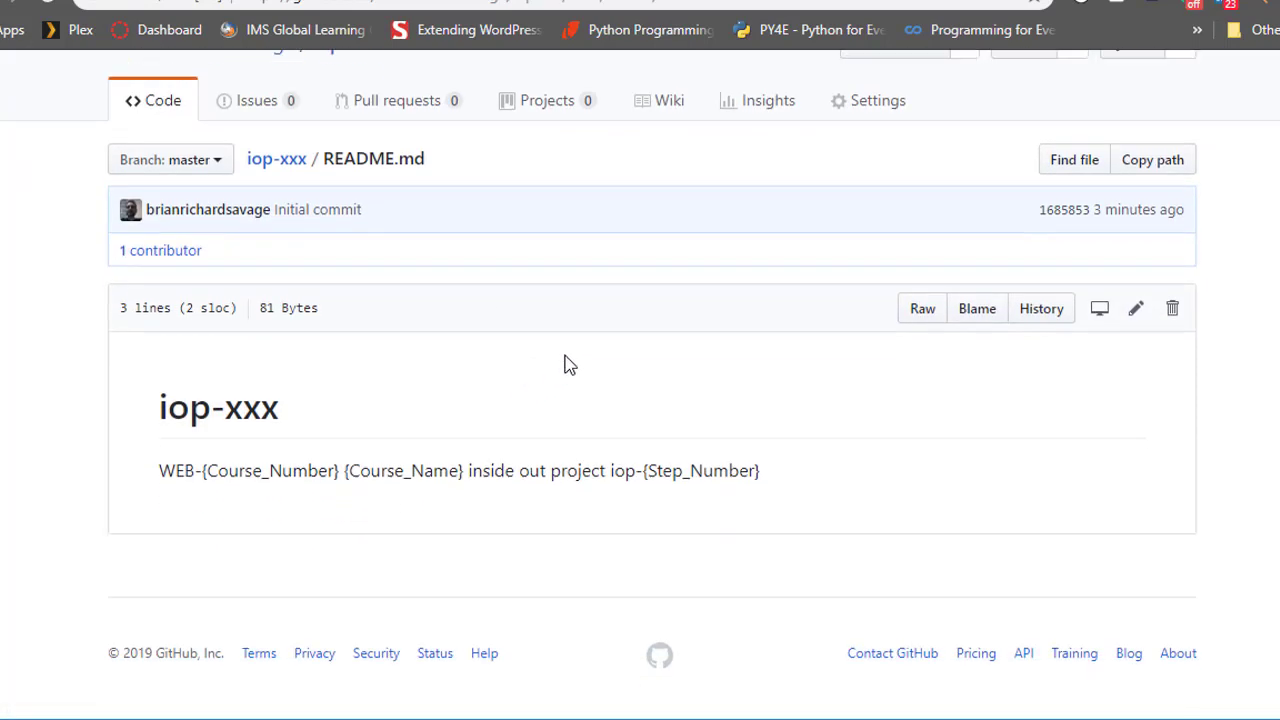
click(1136, 310)
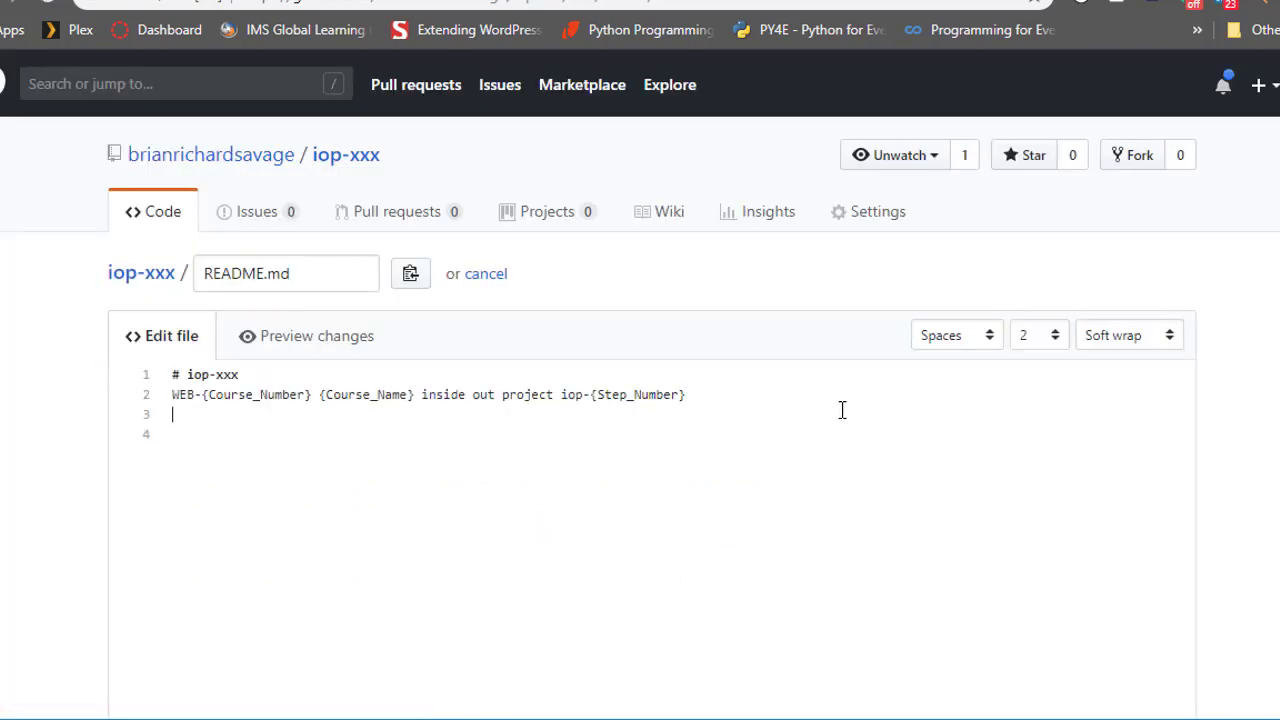
text(https://brianrichardsavage.github.io/iop-xxx/)
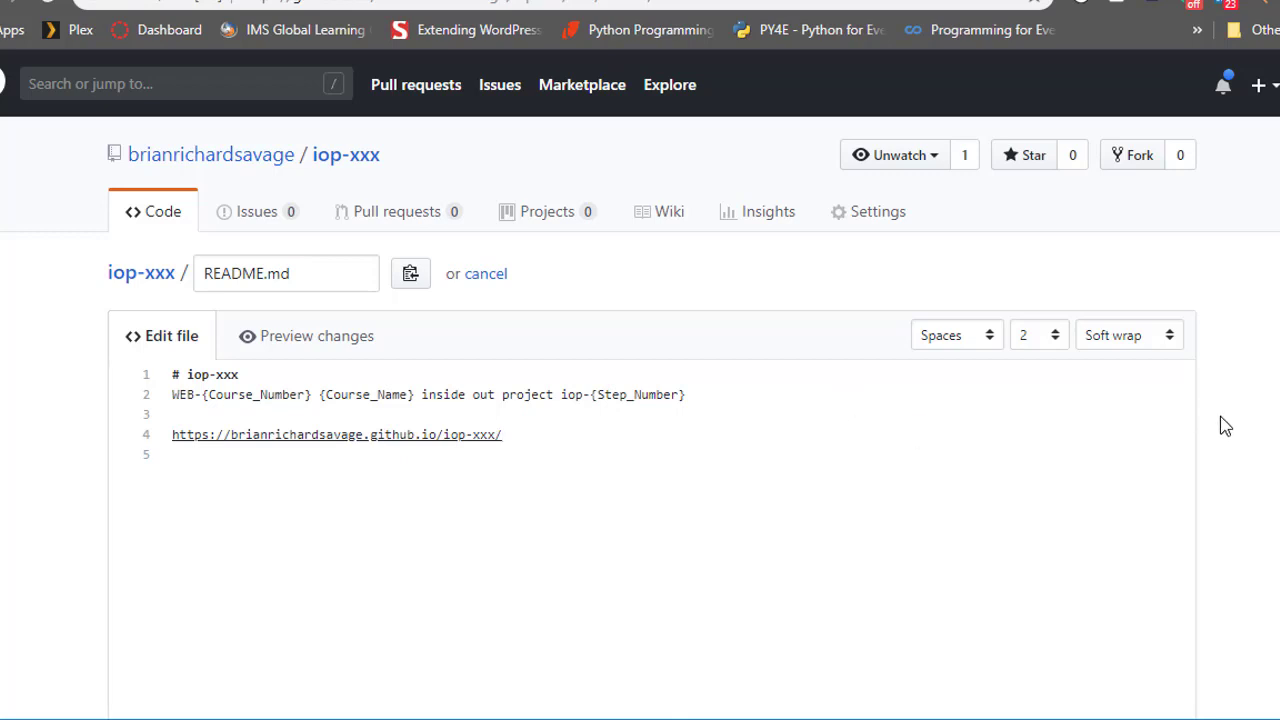
Commit the README change directly to the master branch with the message "Updated README file with GitHub Pages link"
scroll(1217, 418, down, 1)
scroll(1217, 416, down, 3)
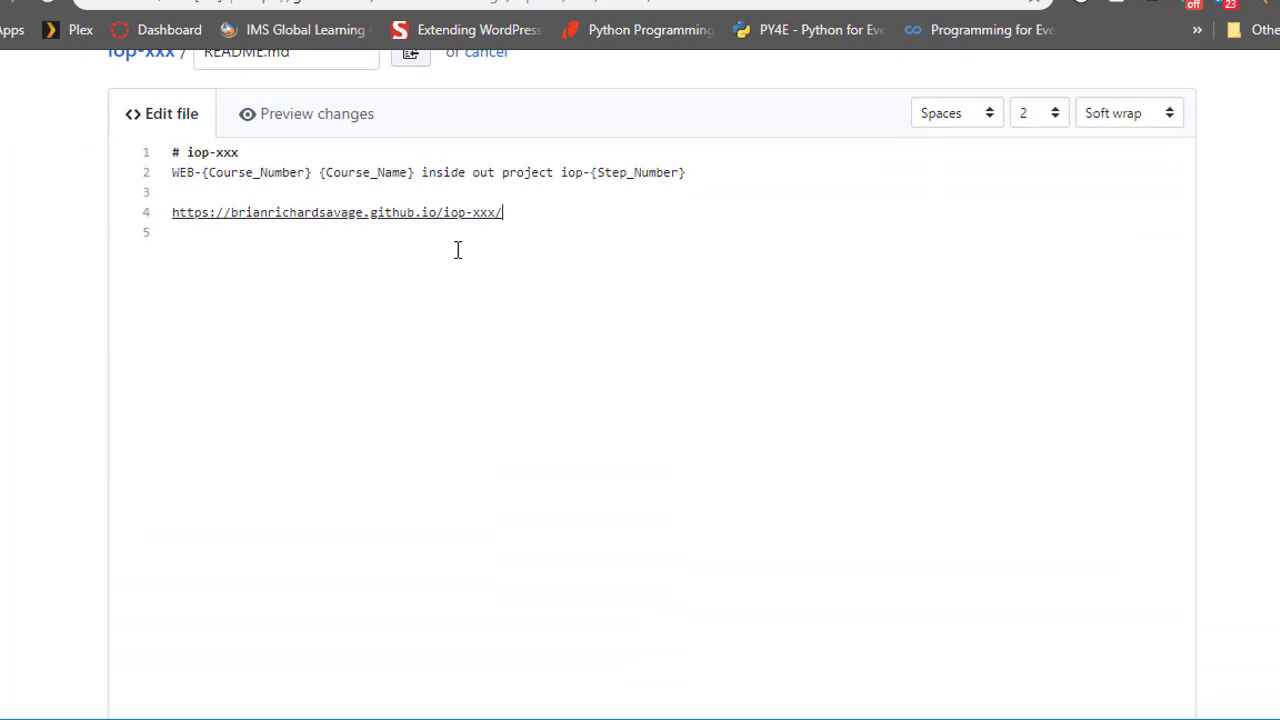
scroll(1228, 440, down, 5)
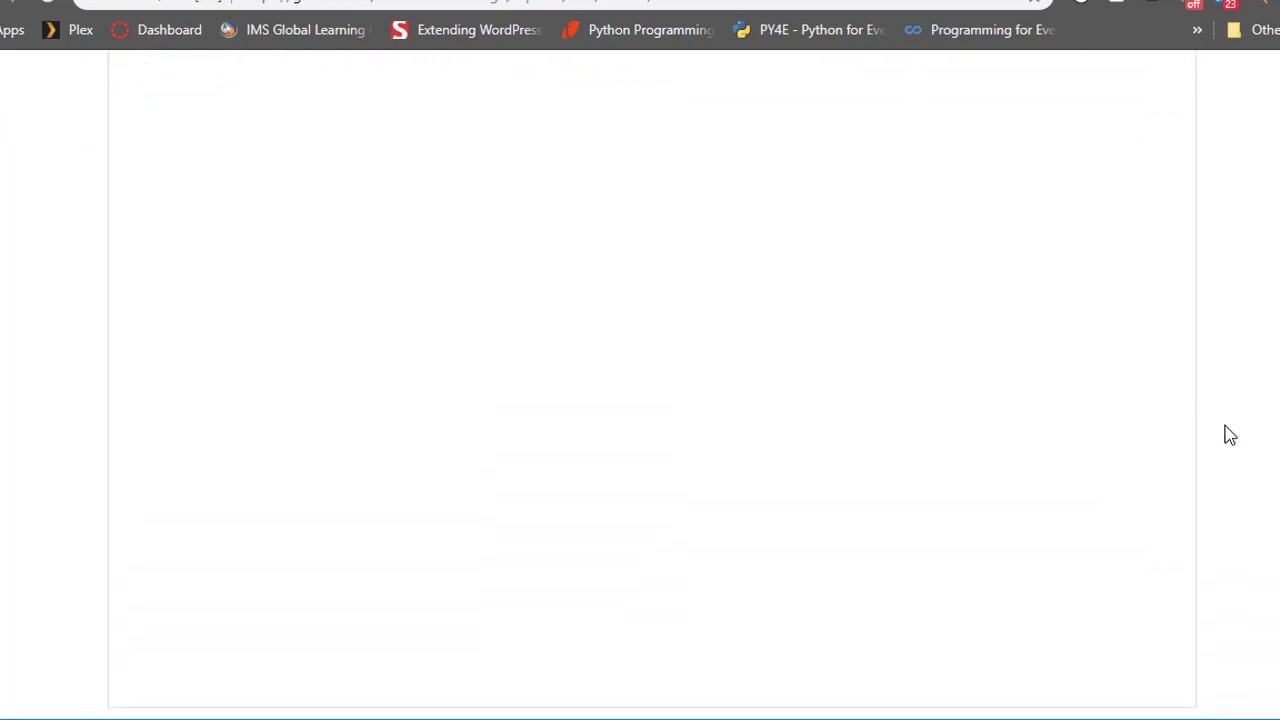
scroll(1225, 430, down, 2)
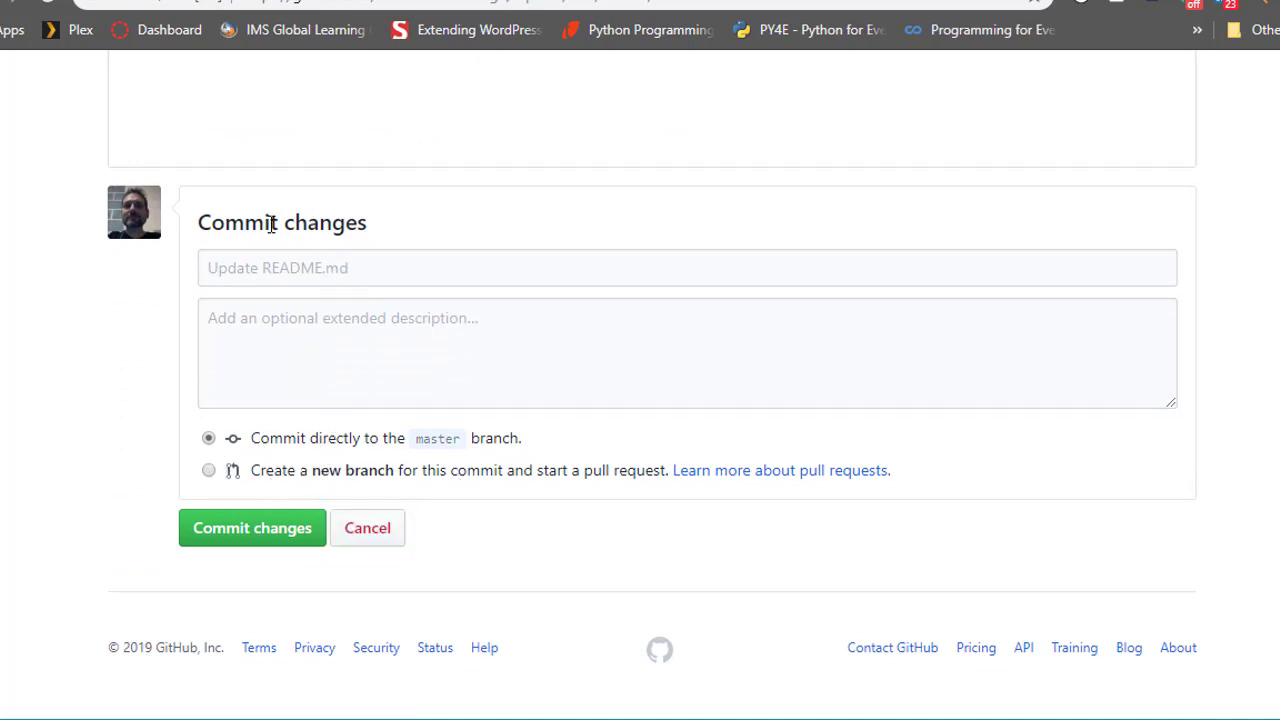
click(299, 277)
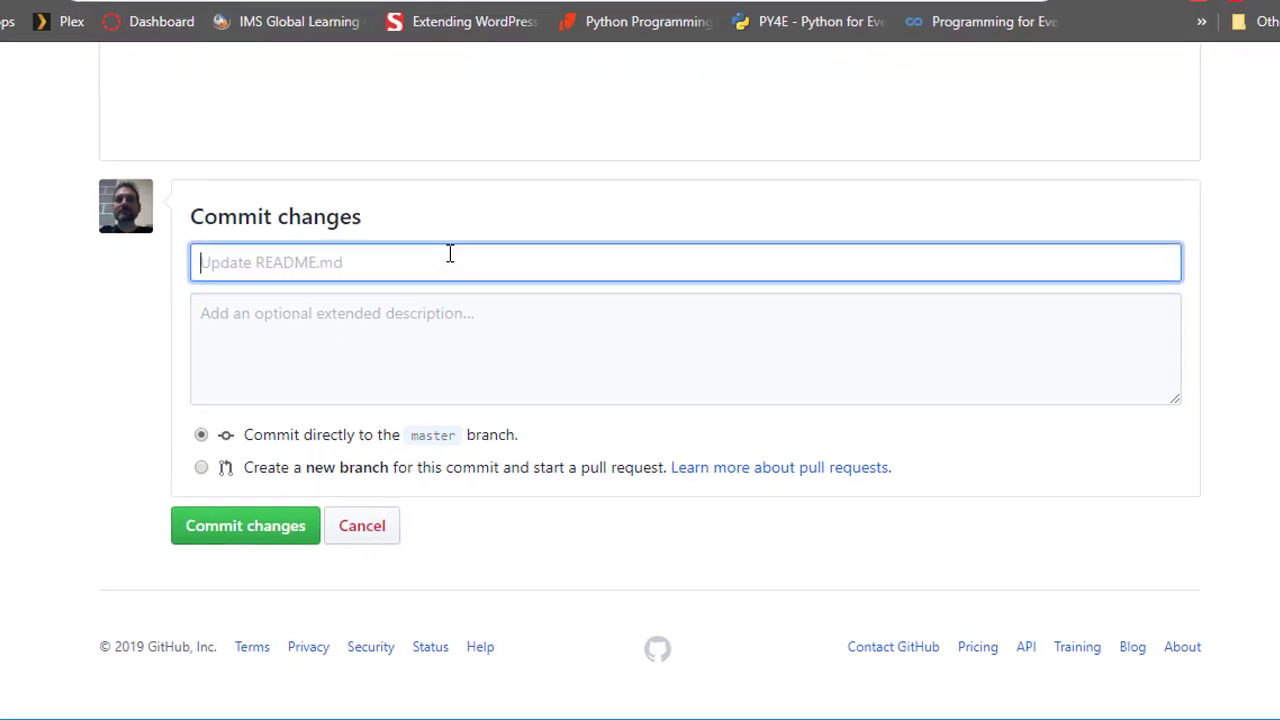
text(Up)
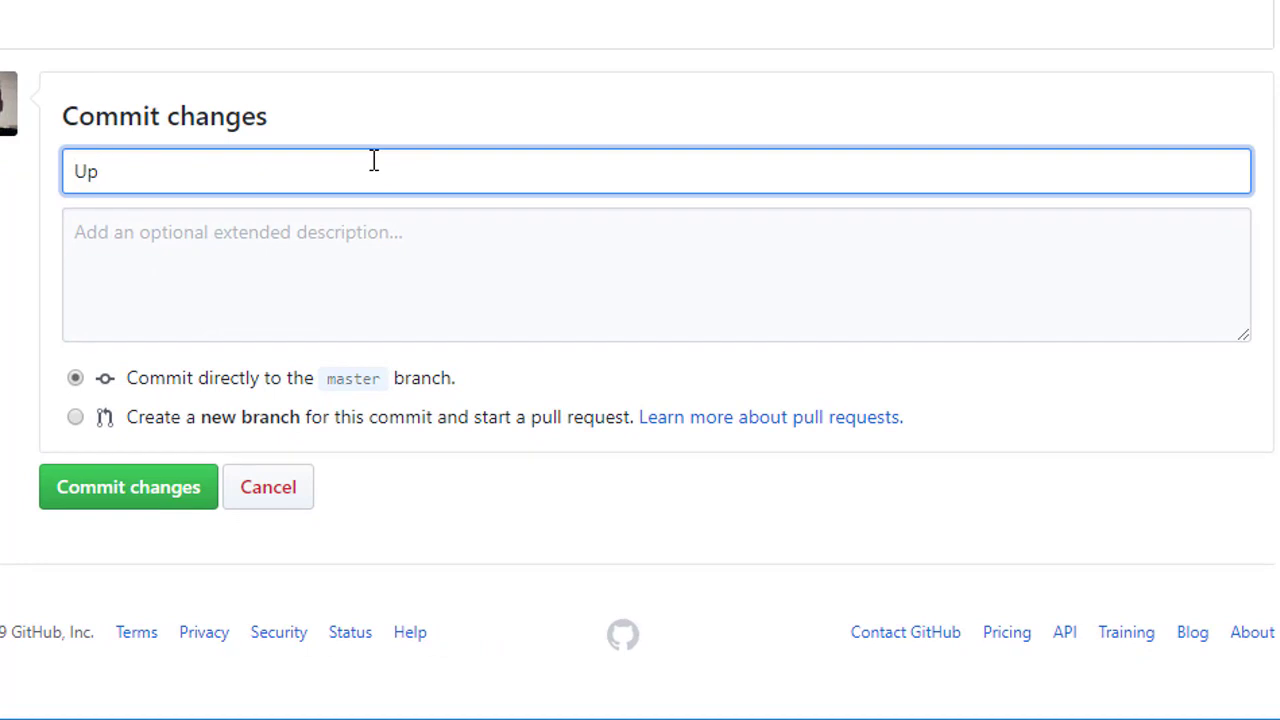
text(dated README fi)
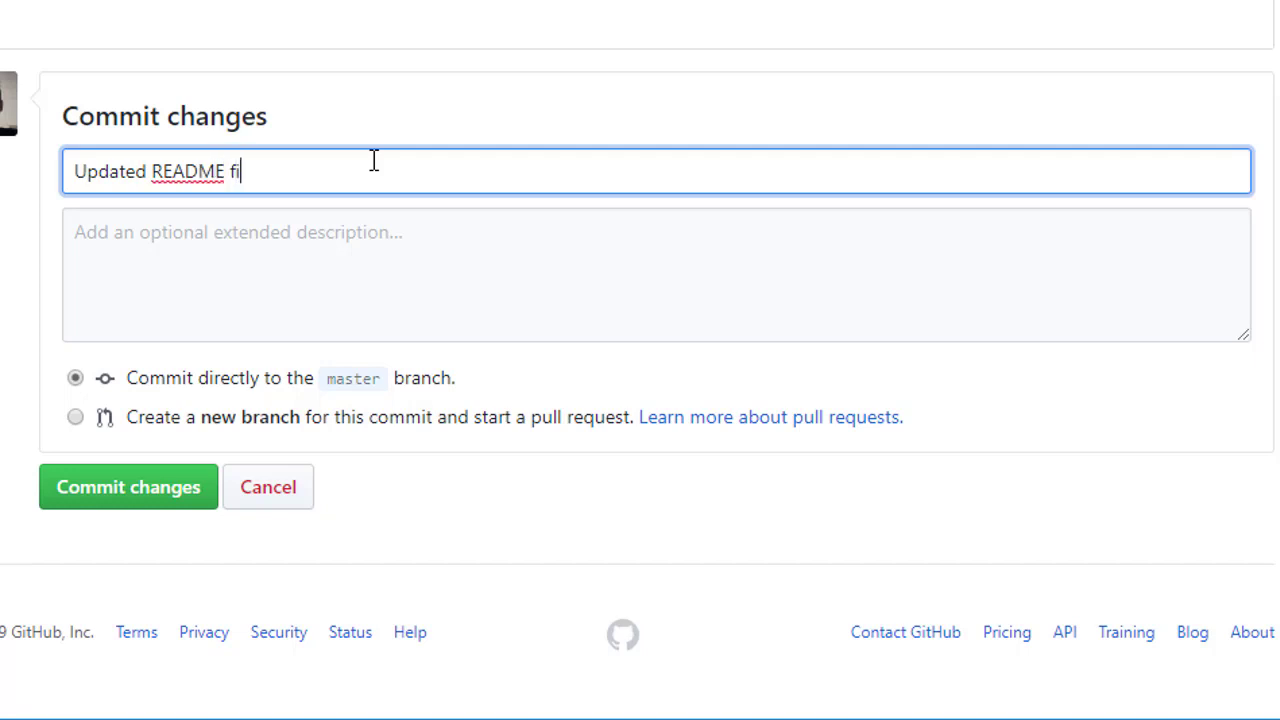
text(le with GitHub Pa)
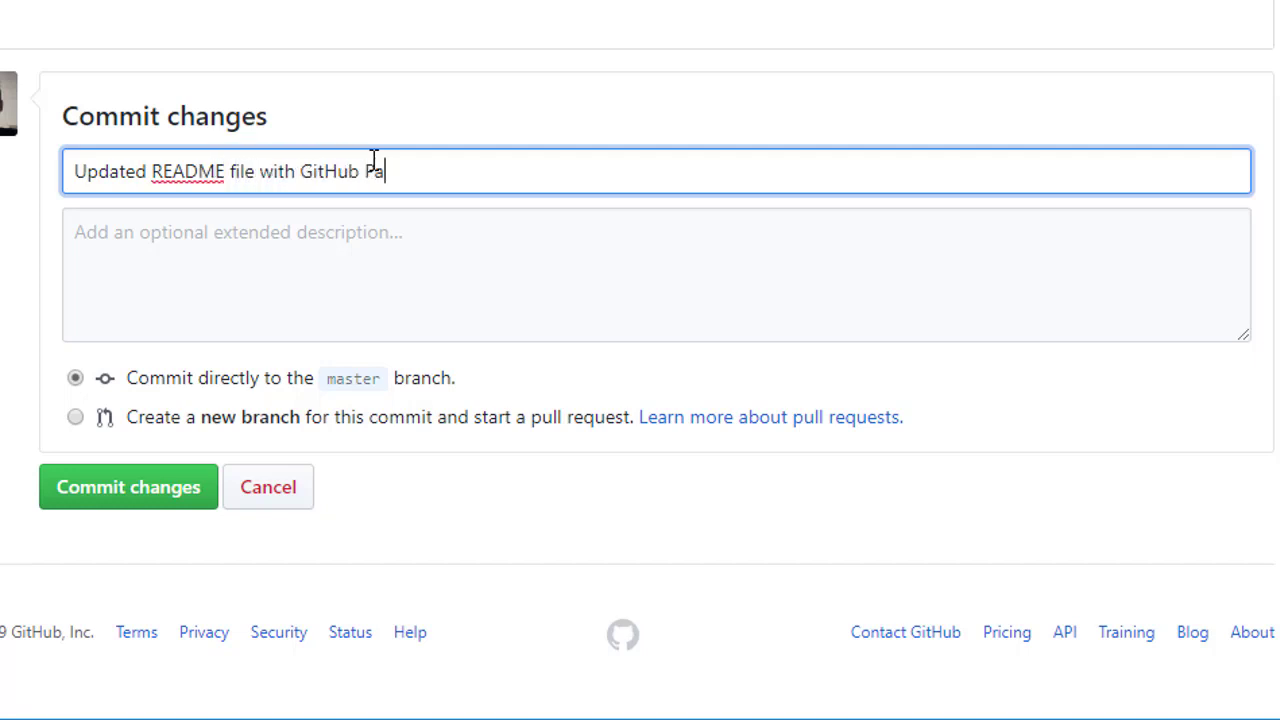
text(ges link)
click(354, 257)
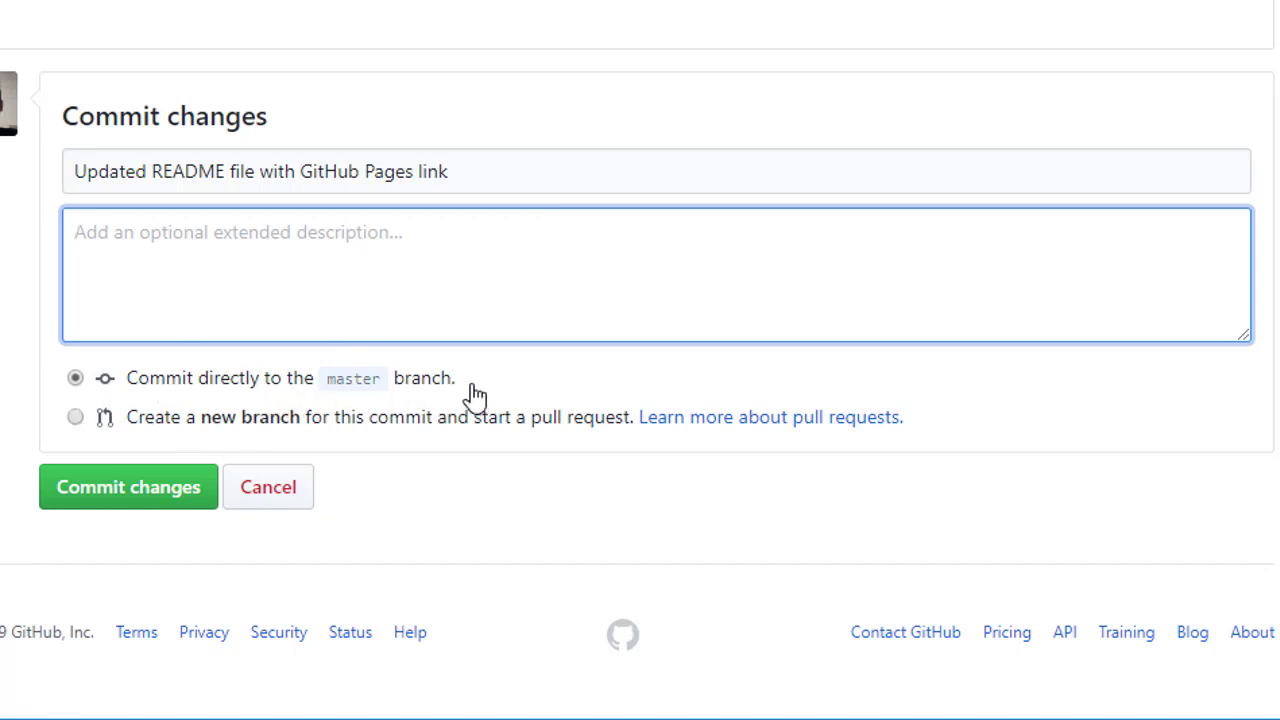
click(126, 490)
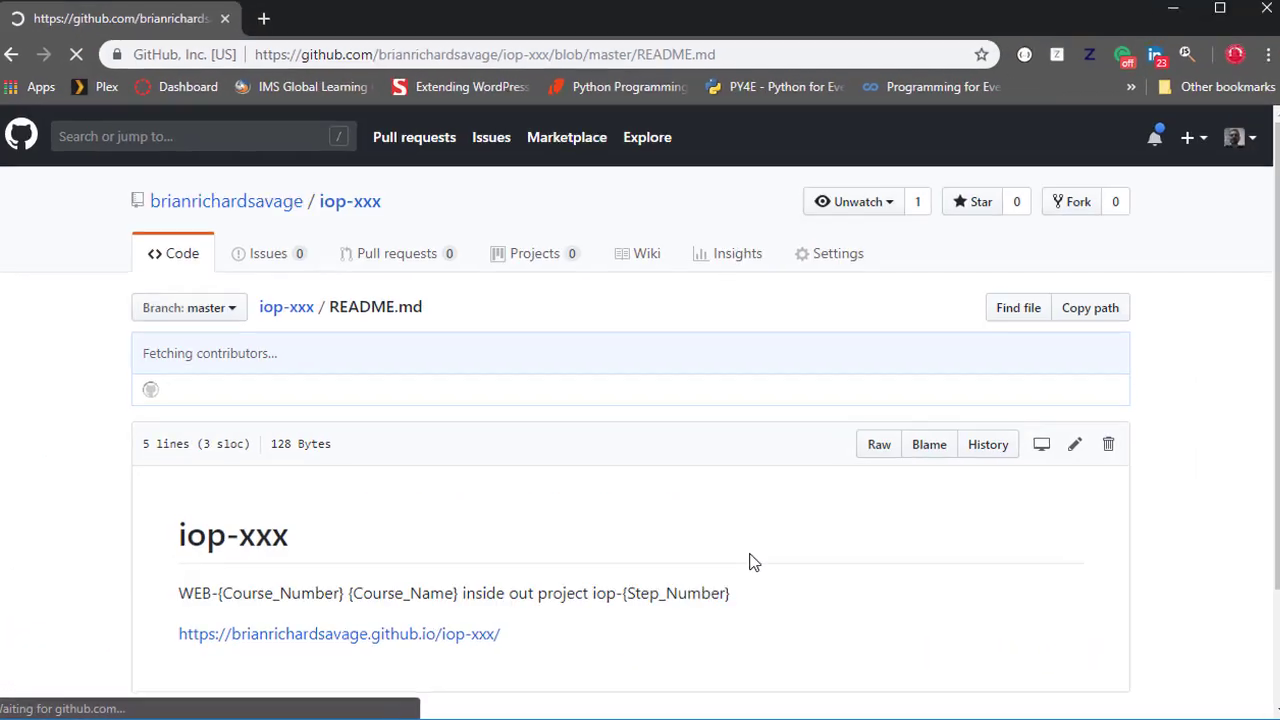
Check the published site in a separate tab through the link in the README, and close it again
scroll(706, 486, down, 1)
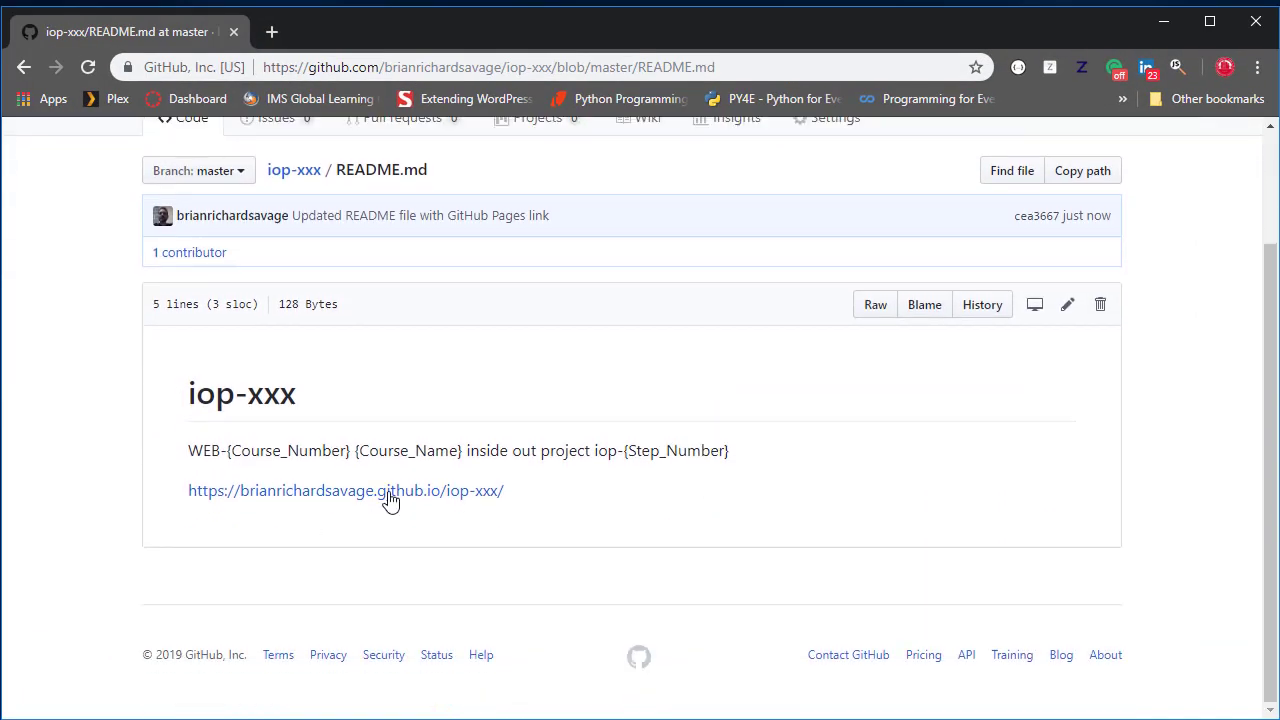
middle_click(327, 497)
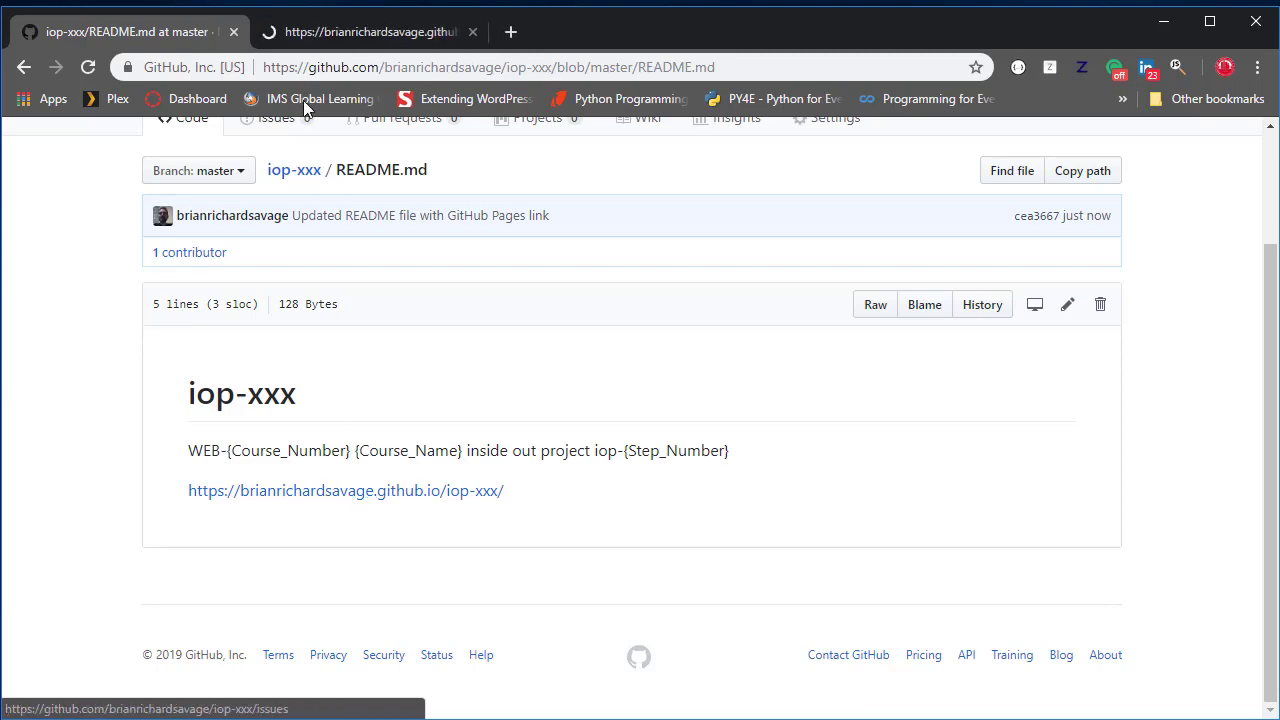
click(376, 33)
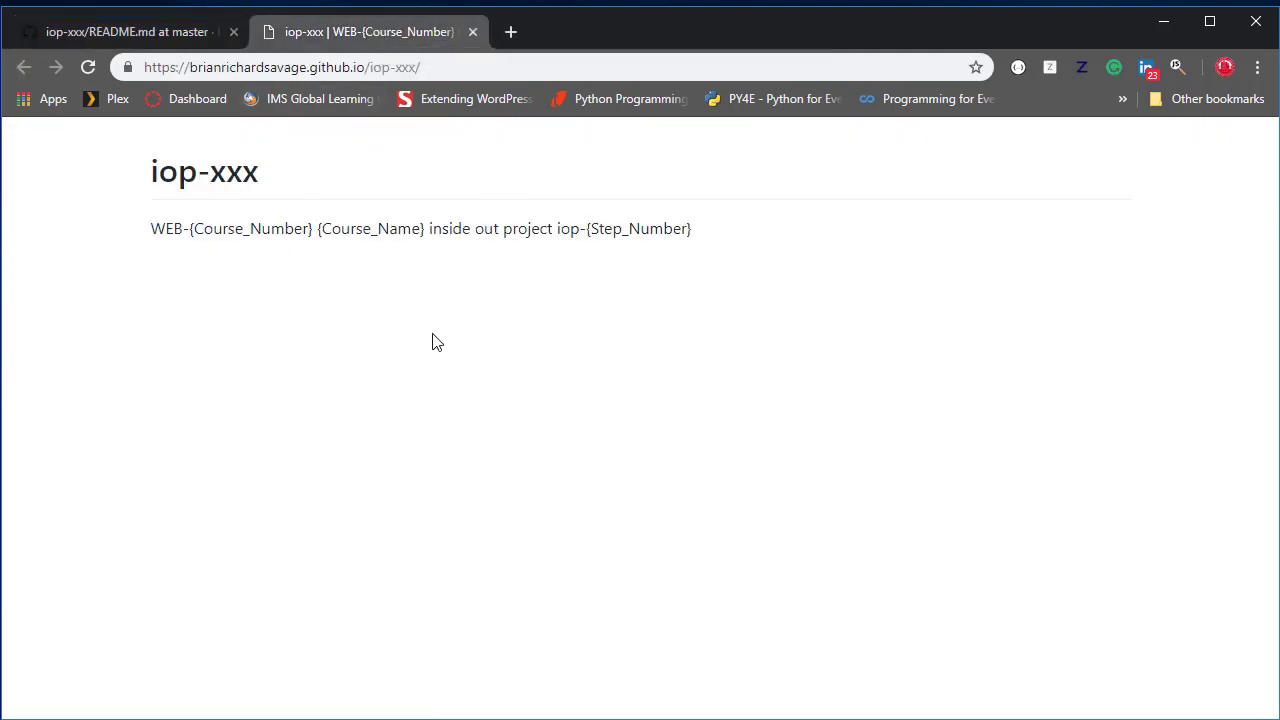
click(474, 32)
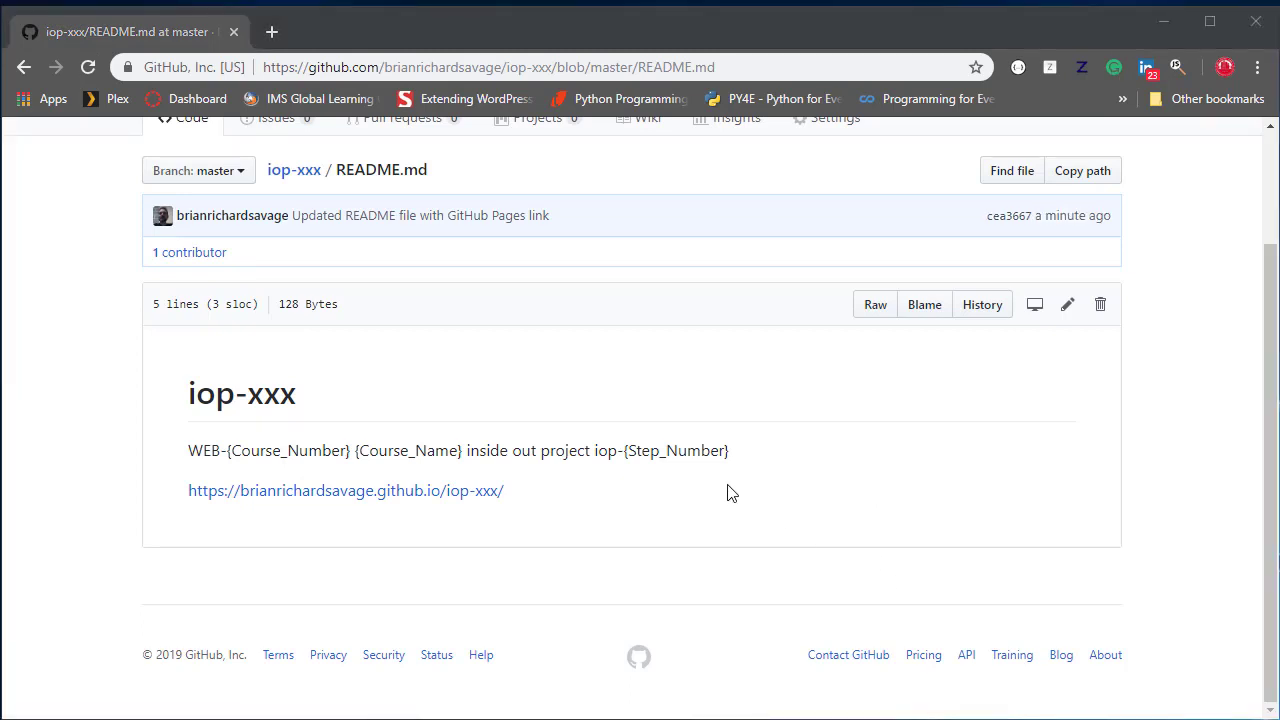
Return to the iop-xxx repository root and examine the ignore rules in the .gitignore file
scroll(729, 492, up, 2)
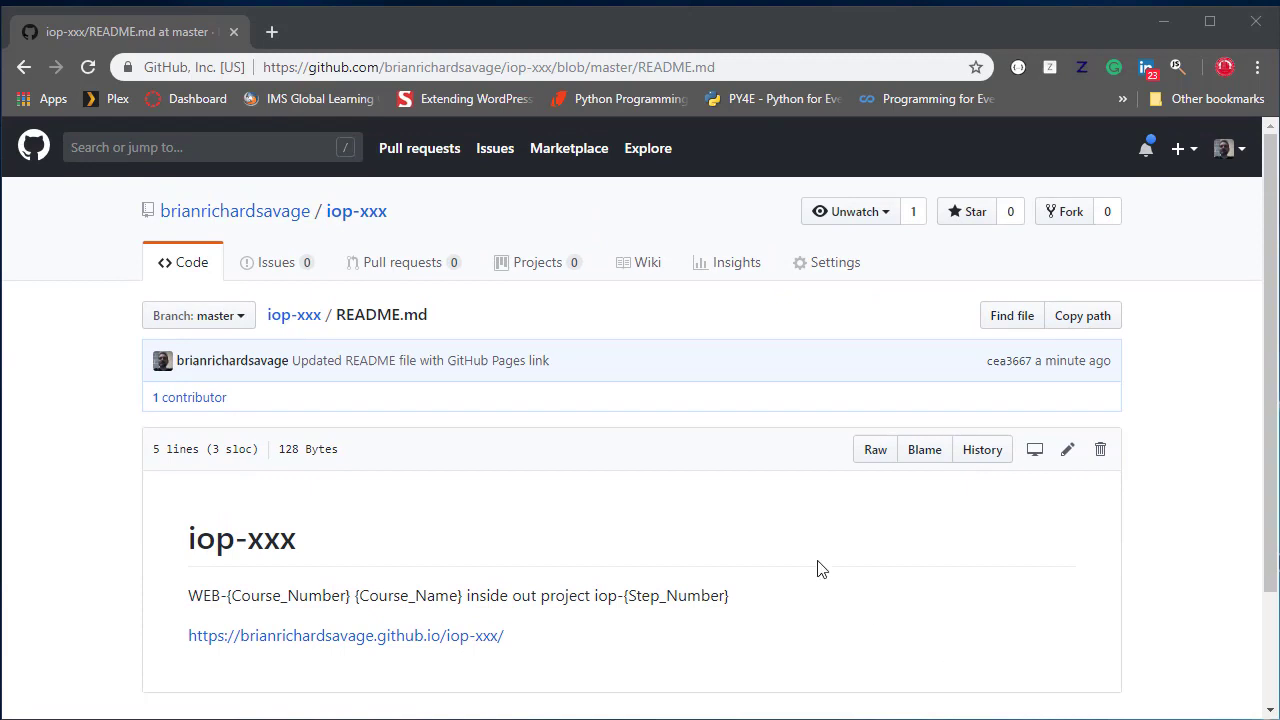
scroll(590, 502, down, 2)
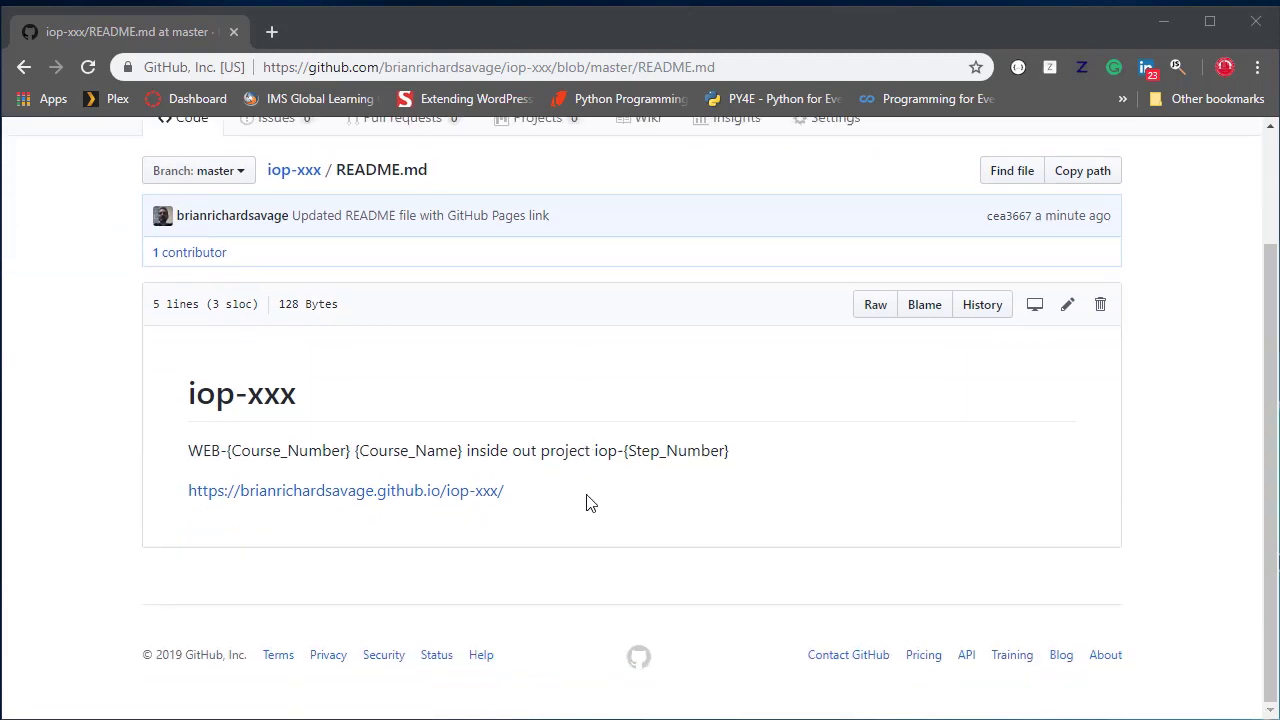
scroll(590, 502, up, 2)
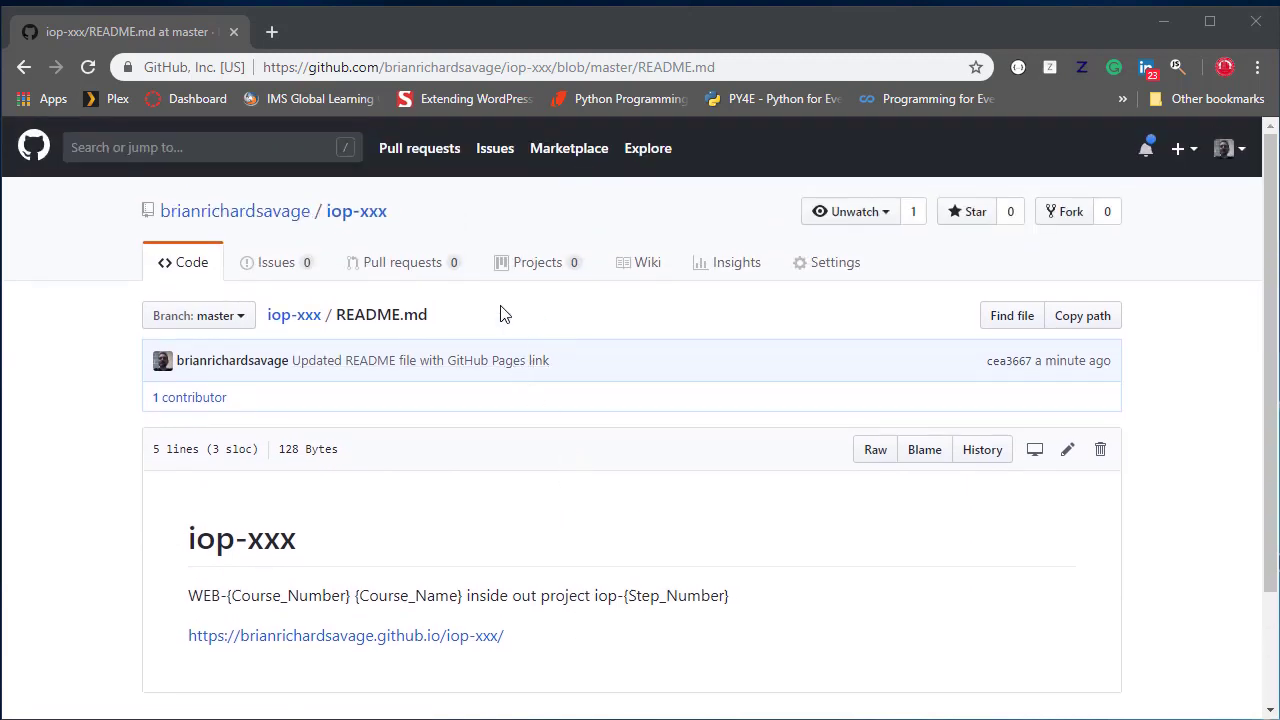
click(300, 315)
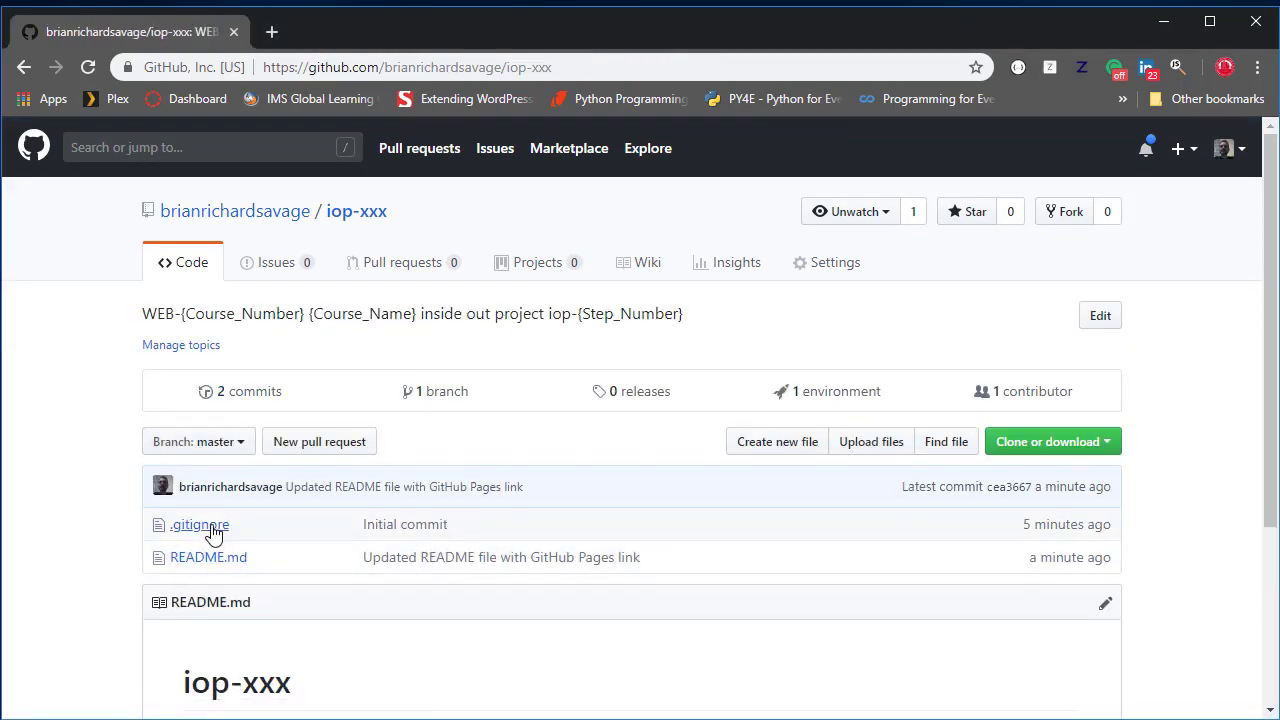
click(195, 526)
scroll(671, 463, down, 3)
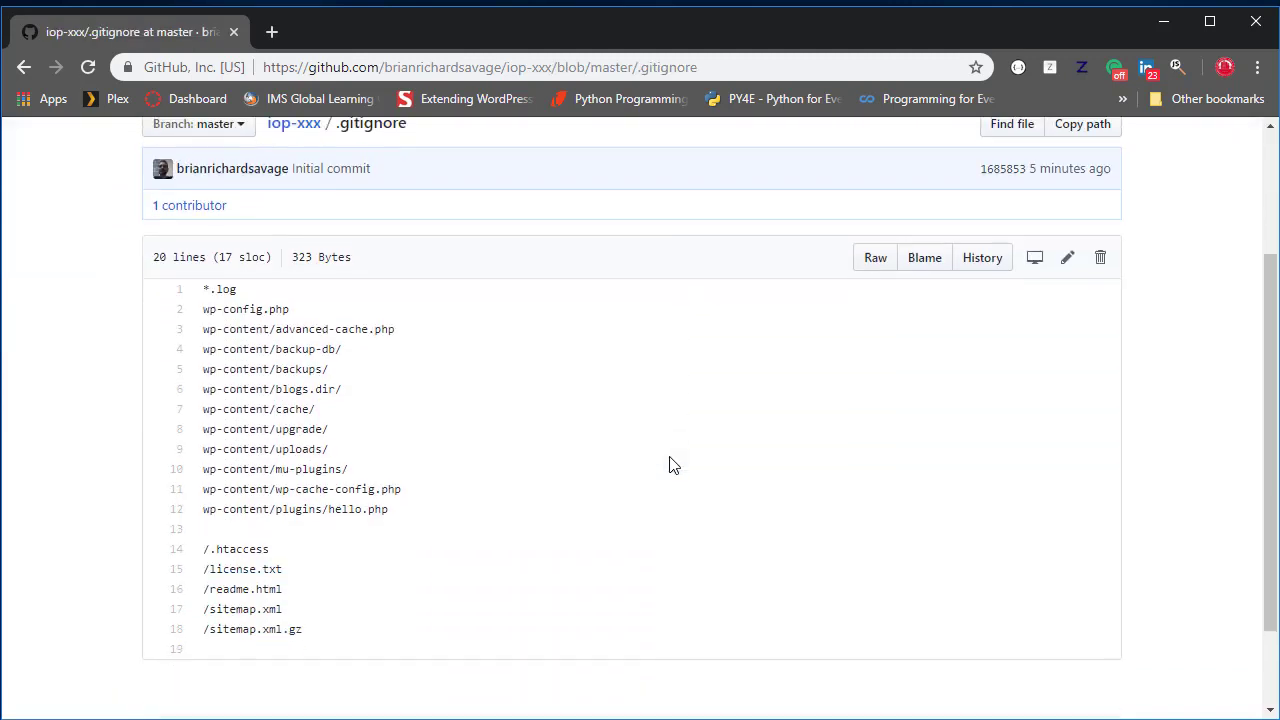
scroll(671, 463, down, 2)
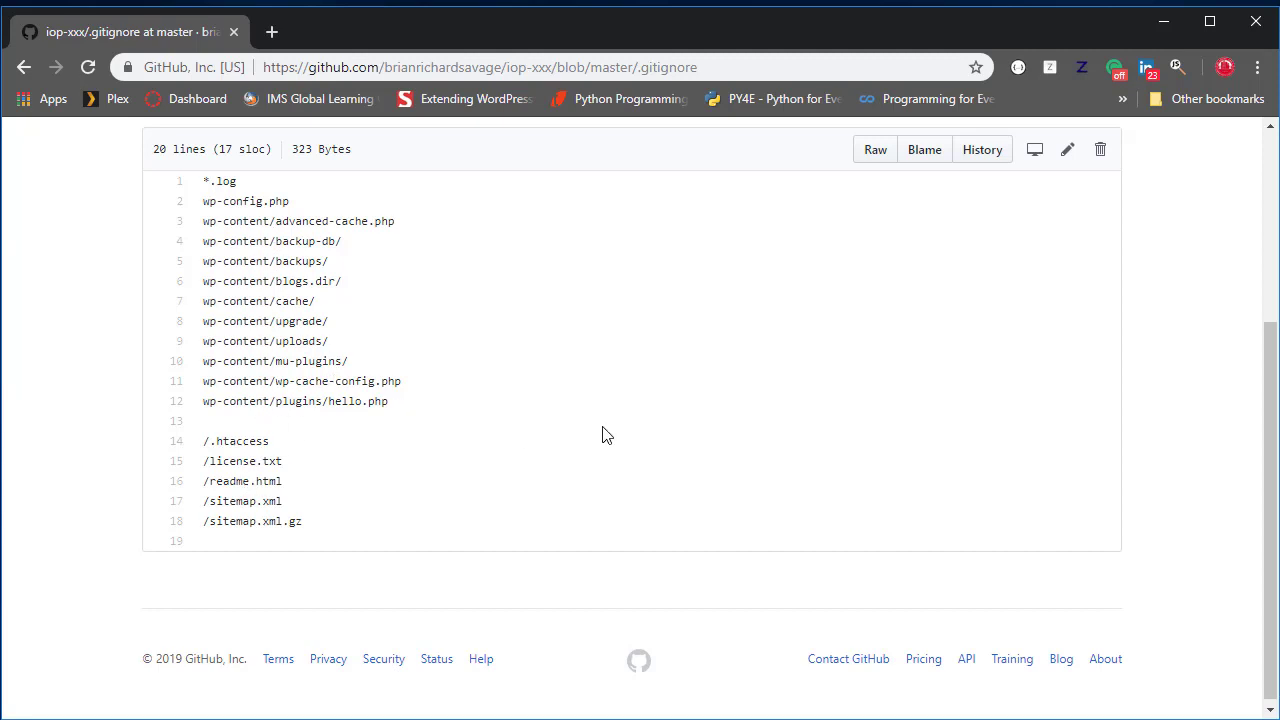
scroll(602, 435, up, 1)
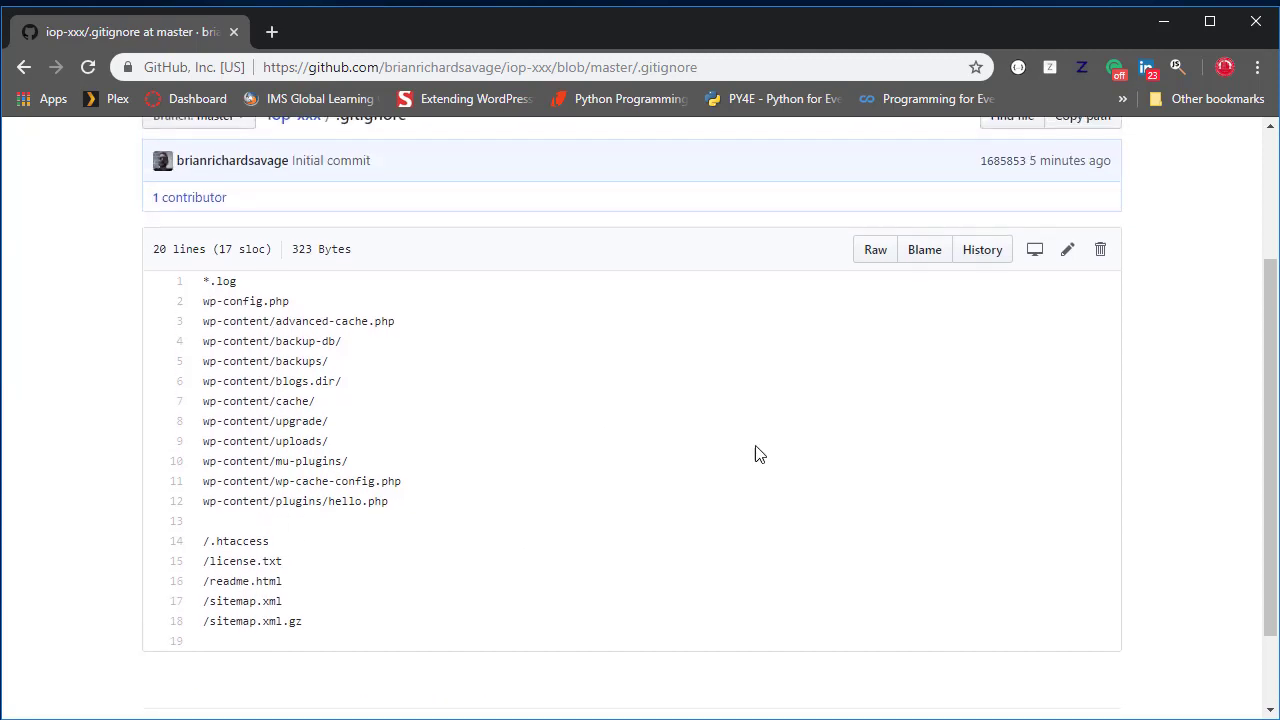
Open .gitignore for editing and append the block of /.htaccess to /sitemap.xml.gz entries, Dreamweaver added files and Atom FTP Remote rules
click(1069, 263)
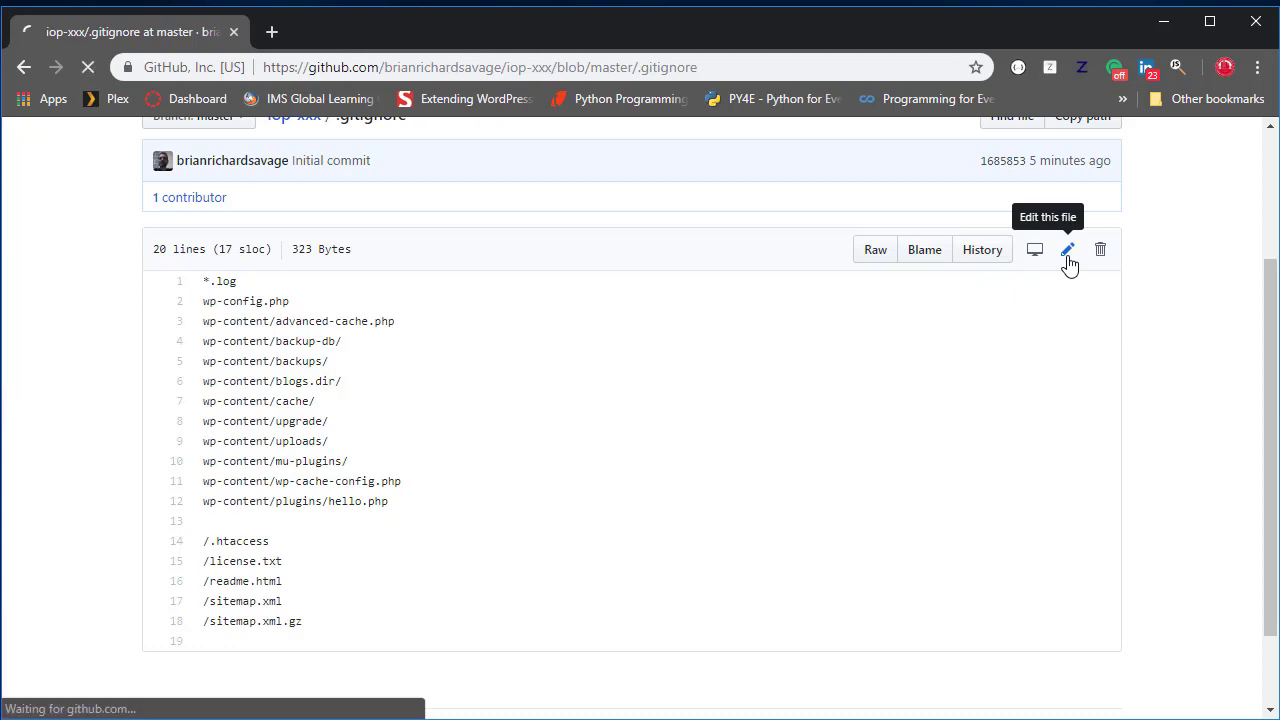
scroll(757, 474, down, 2)
scroll(742, 469, down, 1)
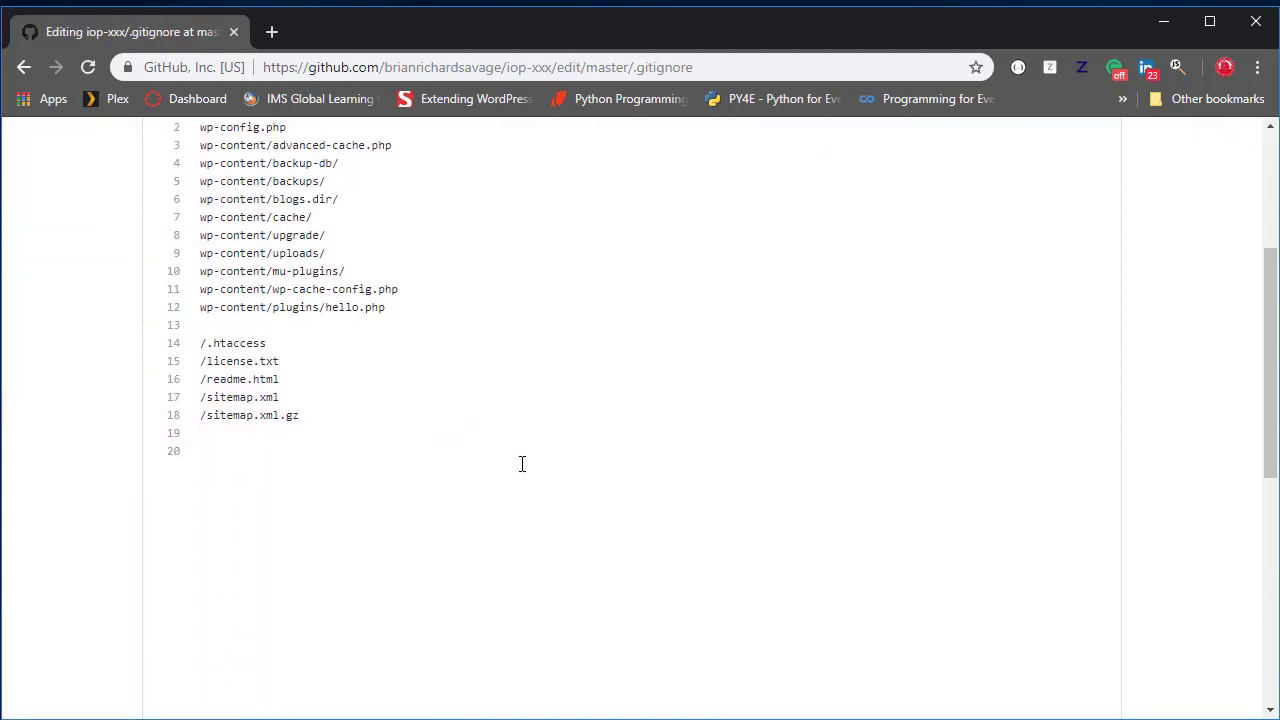
text(/.htaccess /license.txt /readme.html /sitemap.xml /sitemap.xml.gz   # DW Dreamweaver added files _notes _compareTemp configs/ dwsync.xml dw_php_codehinting.config *.mno   # Atom FTP Remote .ftpconfig .ftpignore *.ftpconfig *.ftpignore)
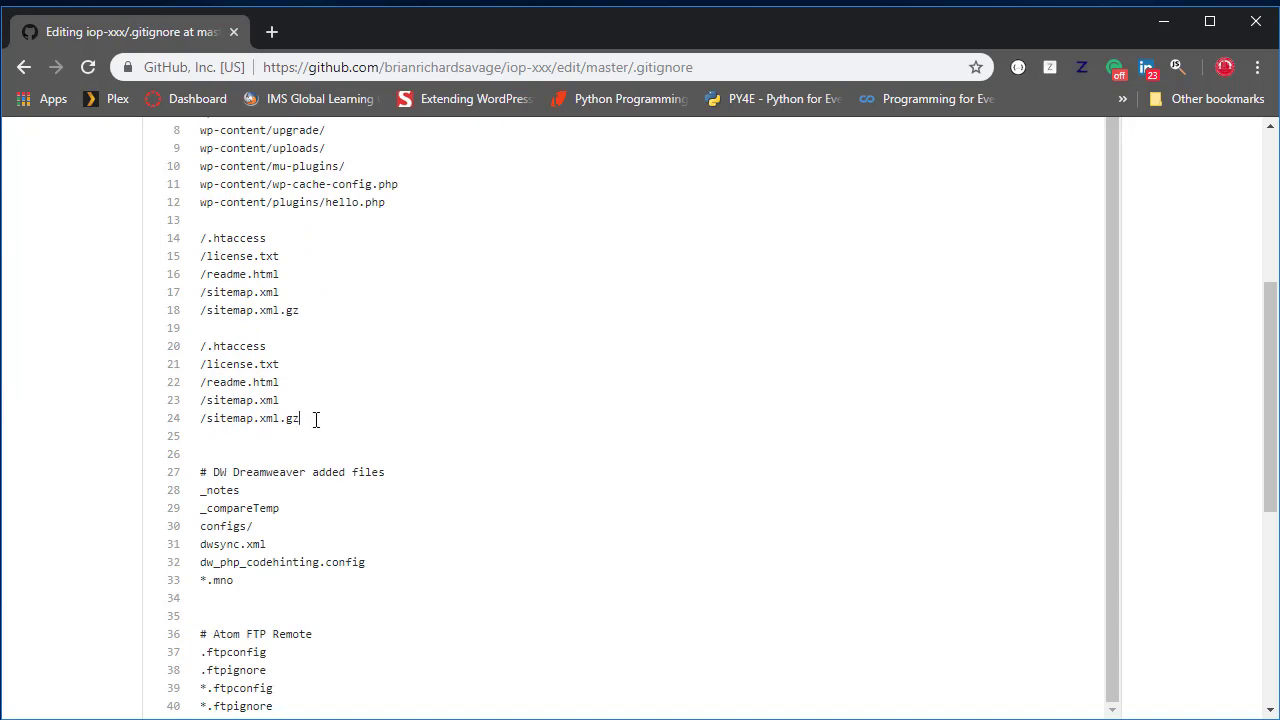
Delete the duplicated /.htaccess to /sitemap.xml.gz entries and the extra blank line above the Dreamweaver section
drag(316, 420, 194, 346)
key(BackSpace)
key(BackSpace)
key(BackSpace)
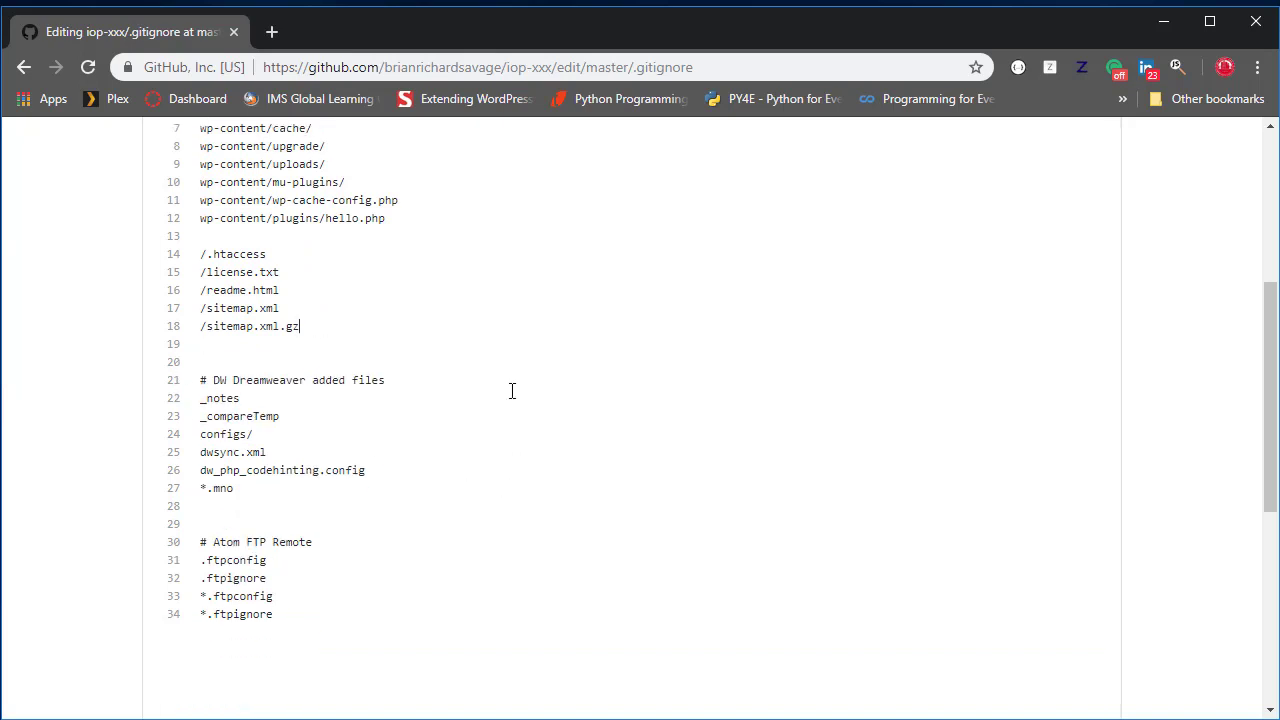
key(Delete)
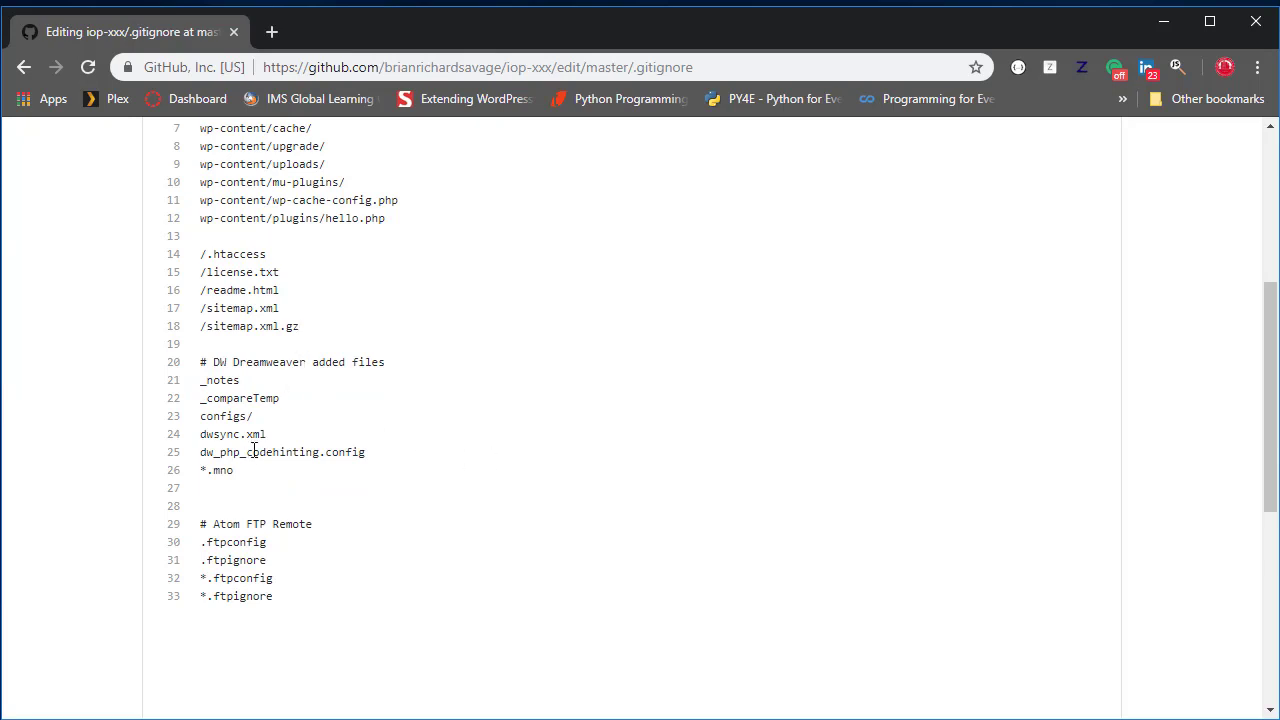
drag(210, 362, 406, 366)
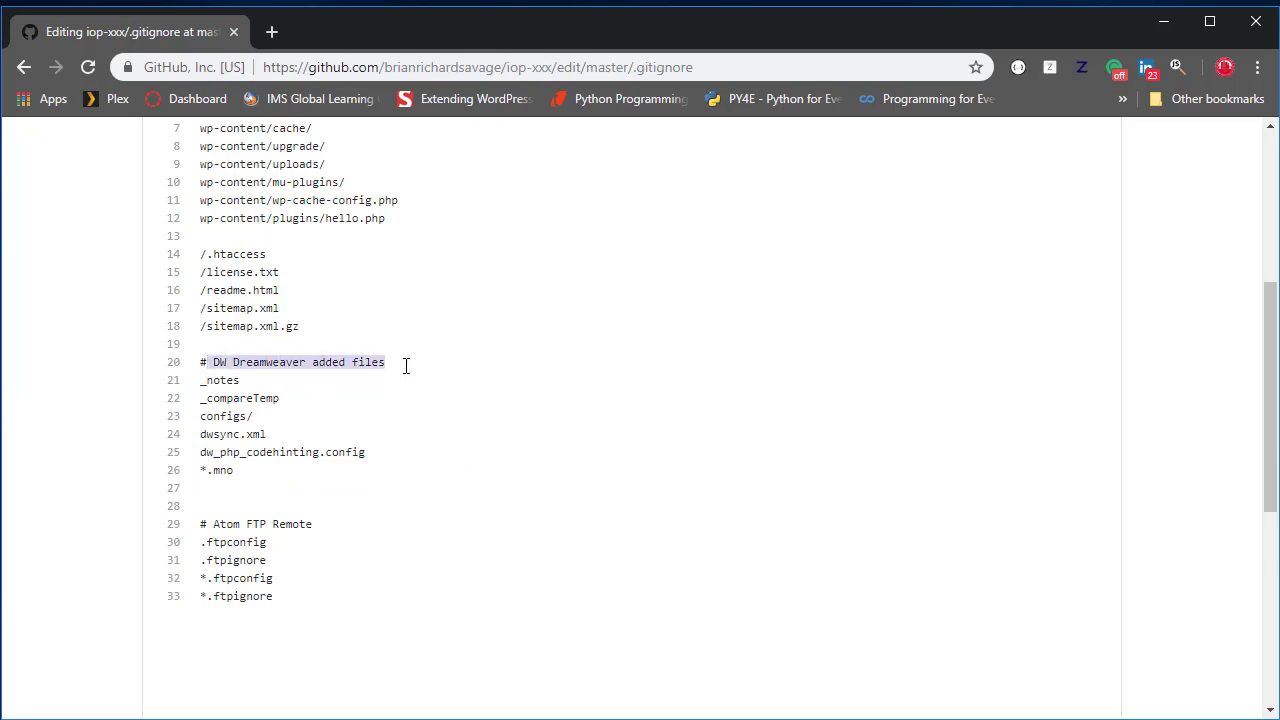
Delete the extra blank line above the # Atom FTP Remote section in .gitignore and review the full list of rules
click(234, 470)
drag(208, 524, 320, 528)
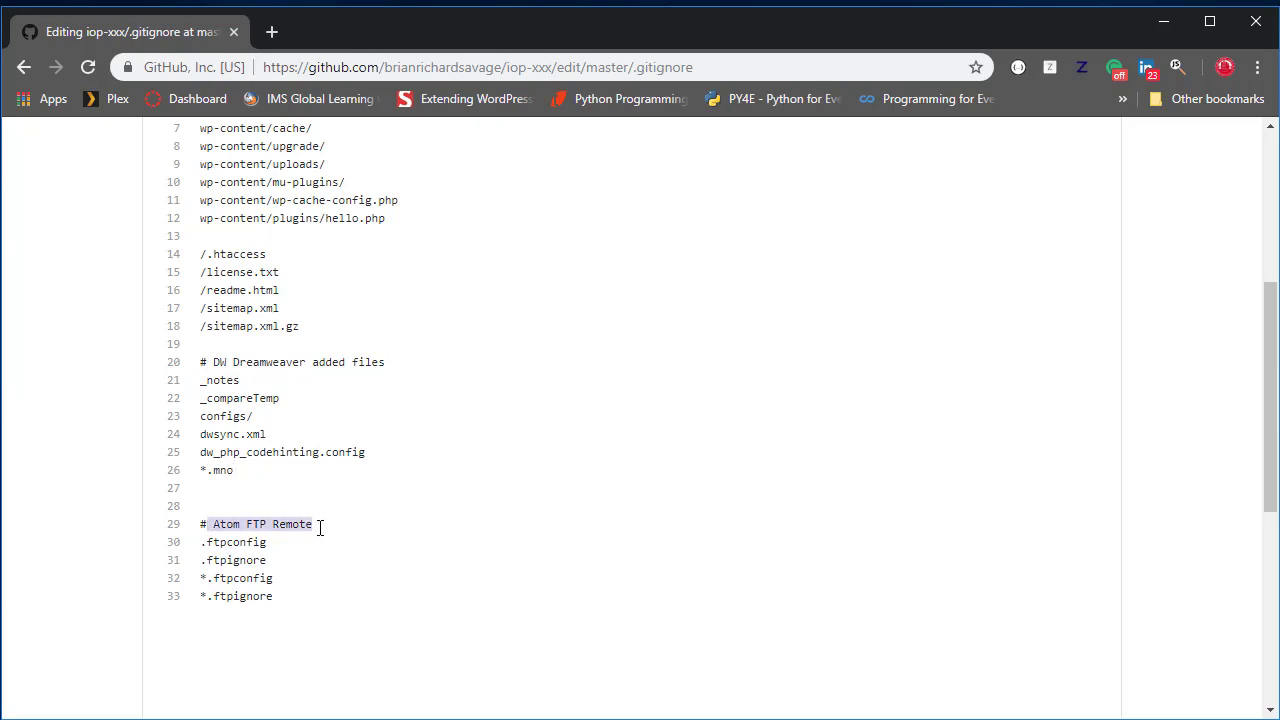
click(383, 496)
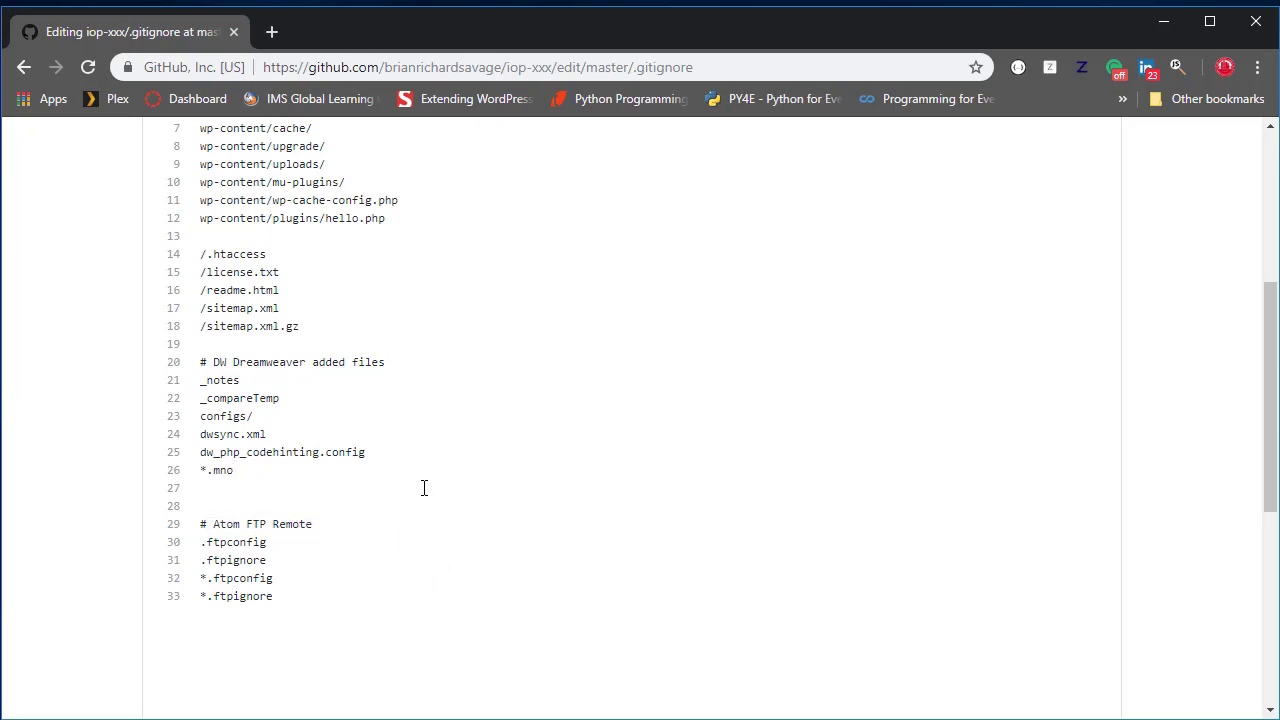
key(BackSpace)
scroll(372, 492, down, 1)
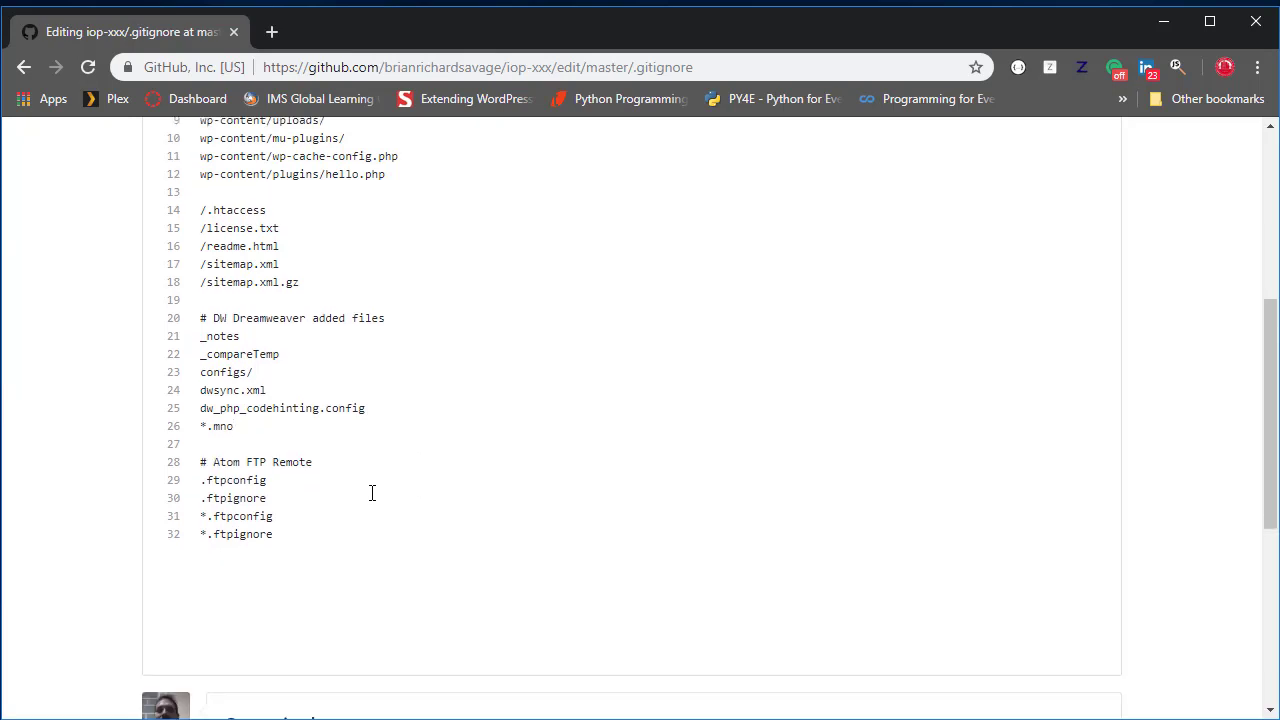
drag(295, 477, 230, 420)
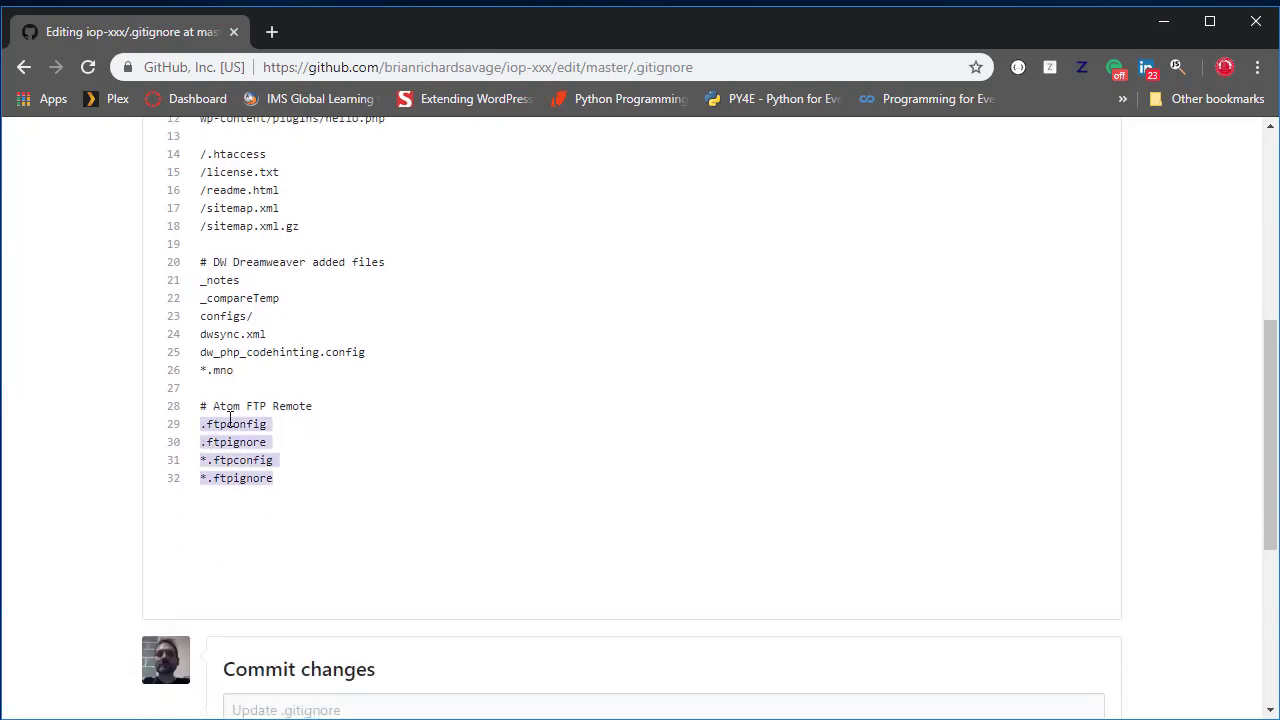
click(280, 324)
scroll(440, 385, up, 2)
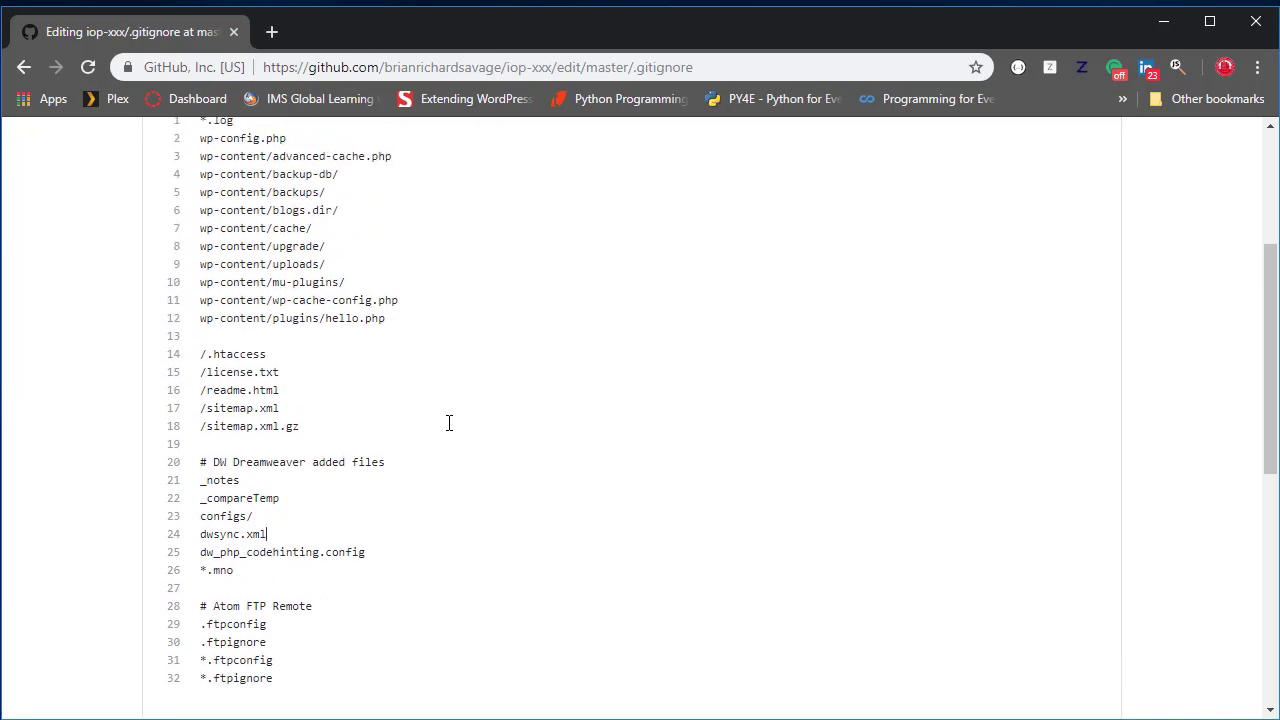
scroll(449, 423, up, 1)
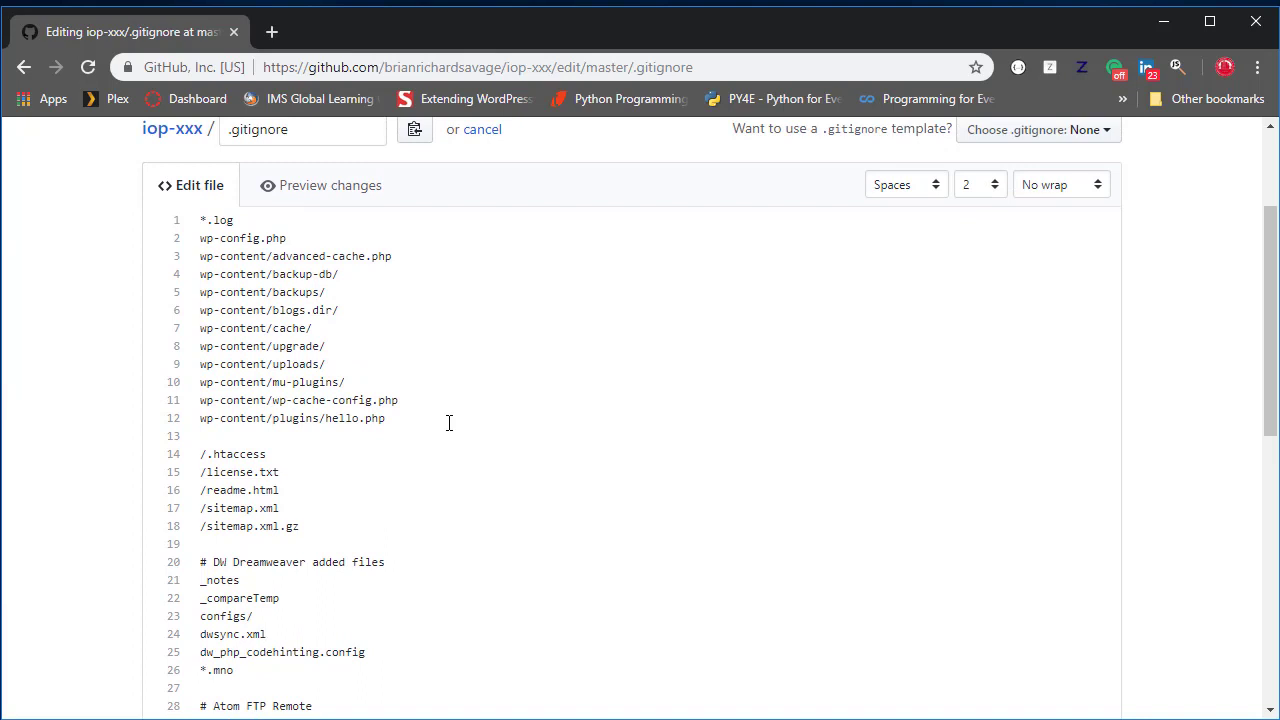
Commit the .gitignore changes directly to the master branch with the message "Added IDE/Tex Editor ignore files and folders"
scroll(449, 423, down, 3)
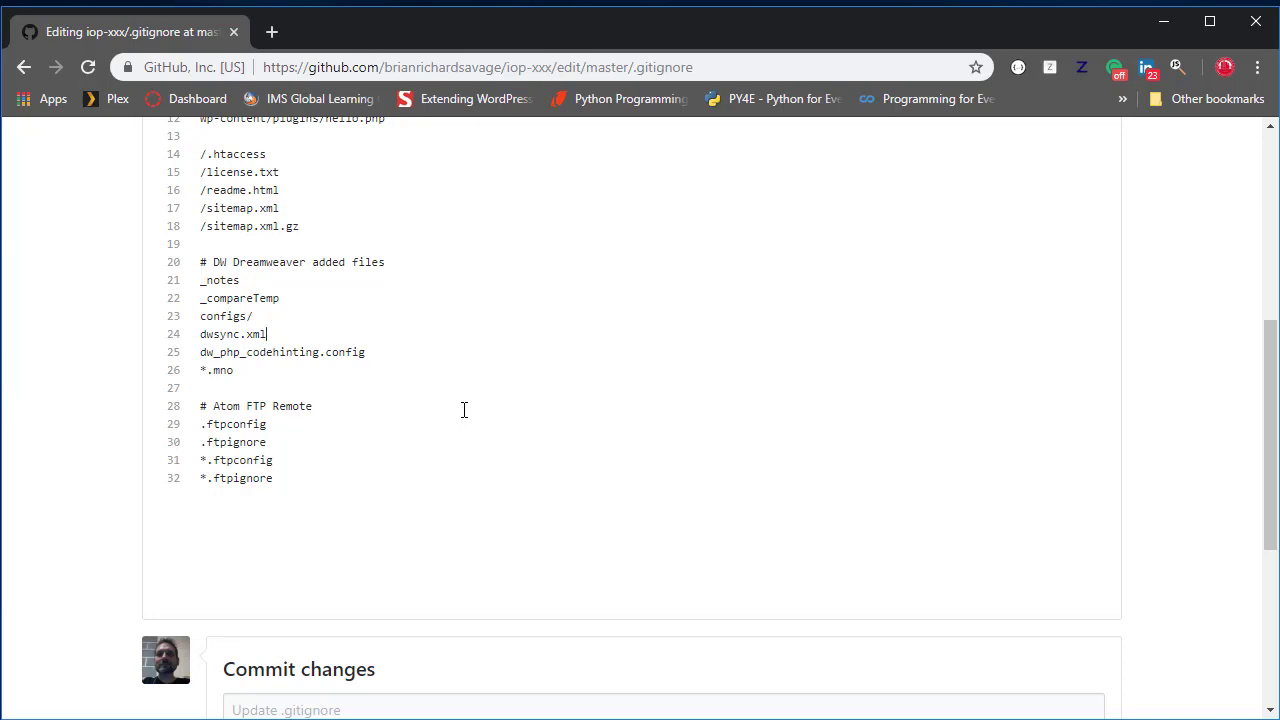
scroll(464, 410, down, 4)
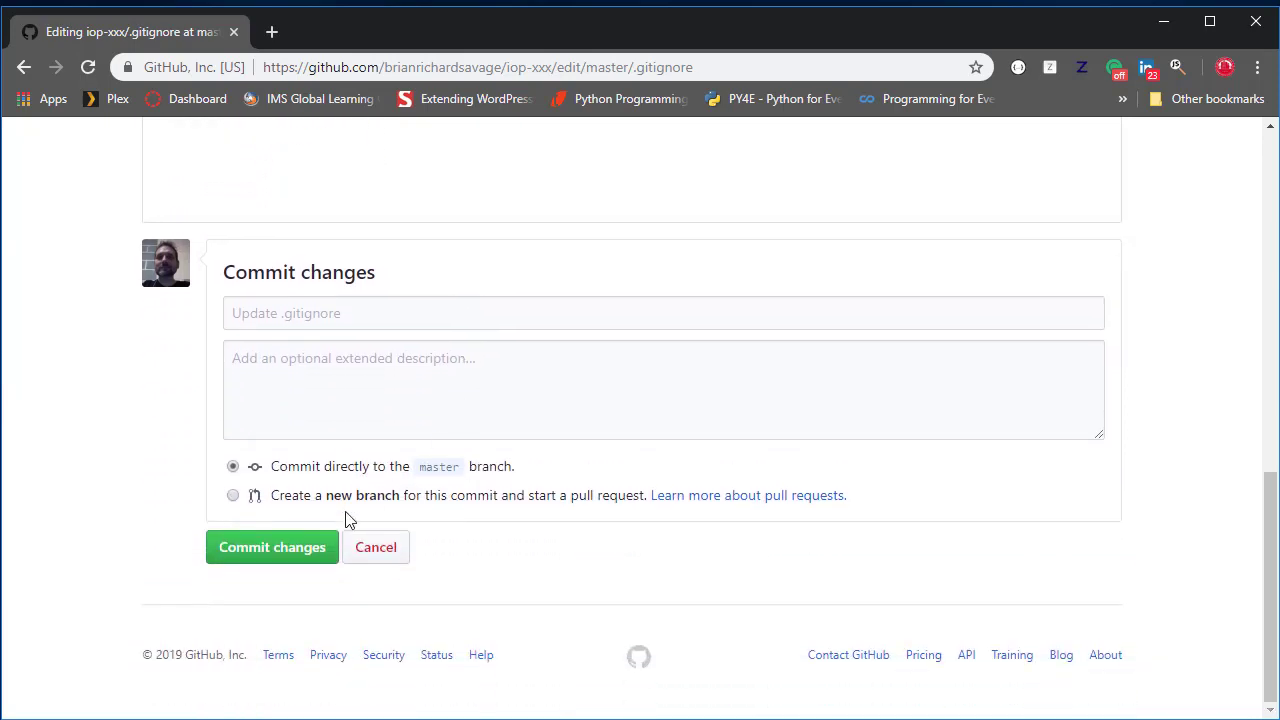
click(438, 322)
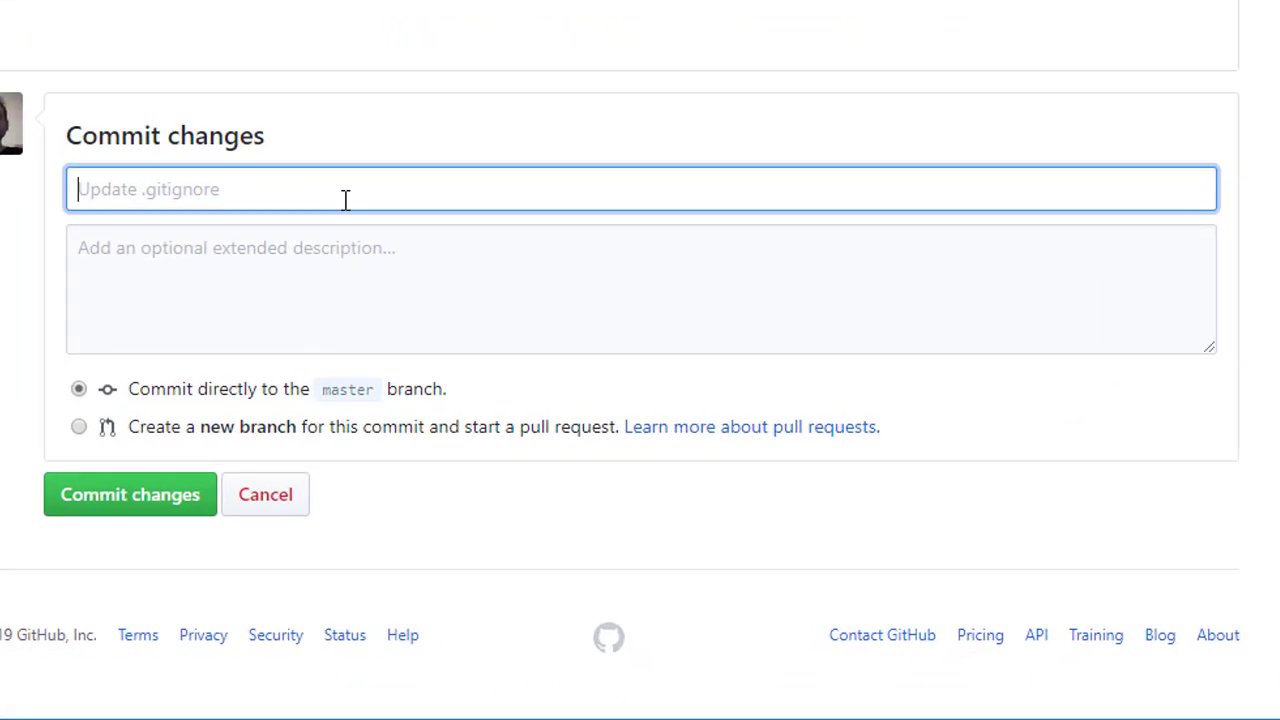
text(Added)
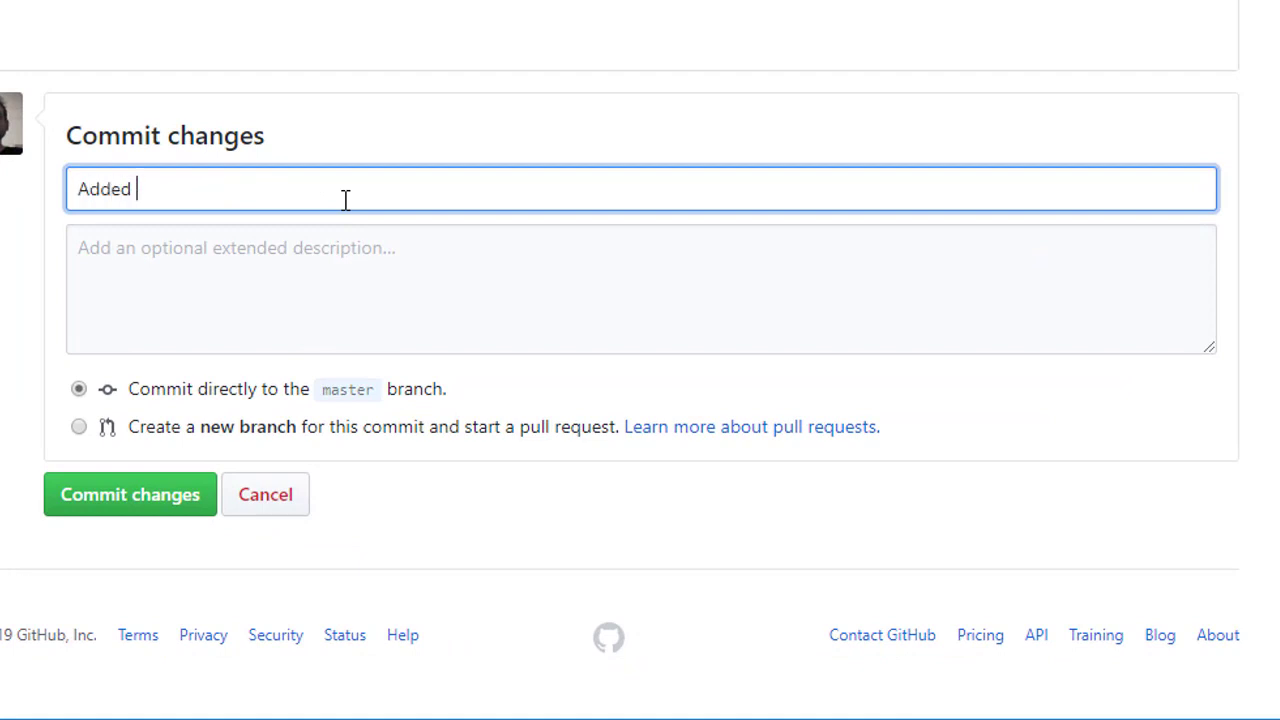
text( IDE/Tex Editor)
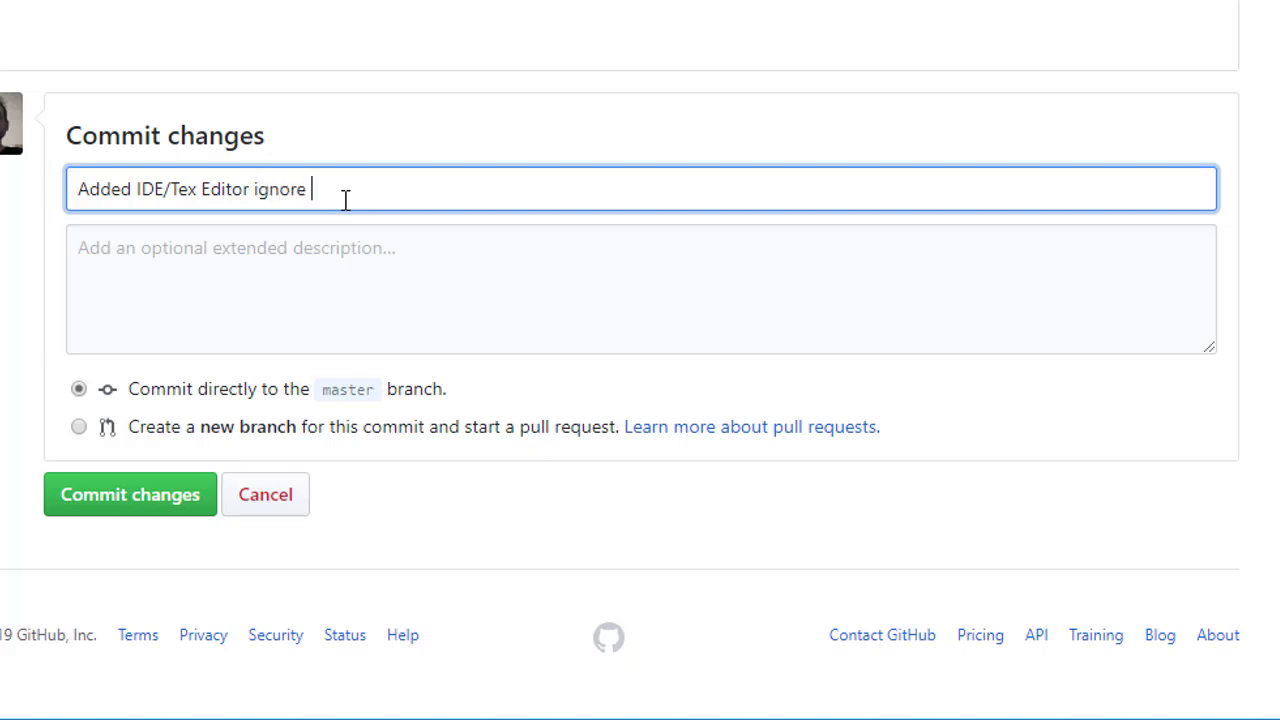
text(ignore files and folders)
click(139, 496)
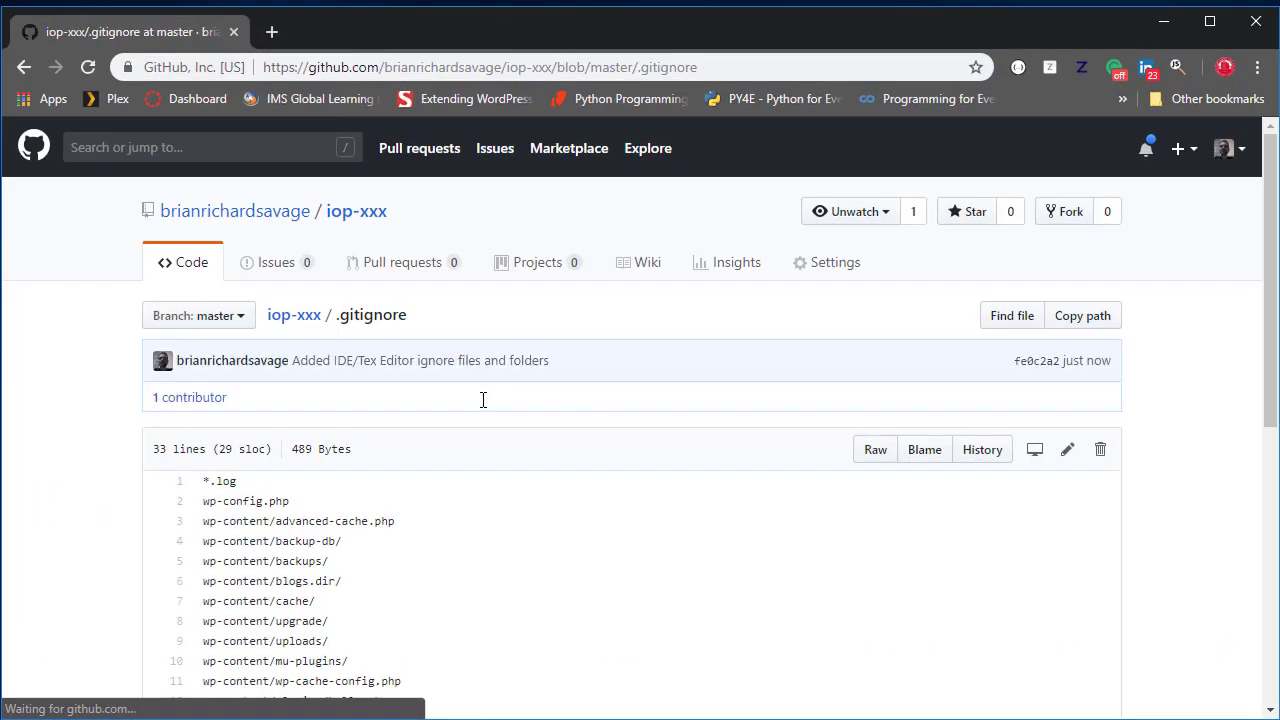
Check the committed .gitignore contents, and return to the iop-xxx repository root to look over its files and README
scroll(575, 522, down, 7)
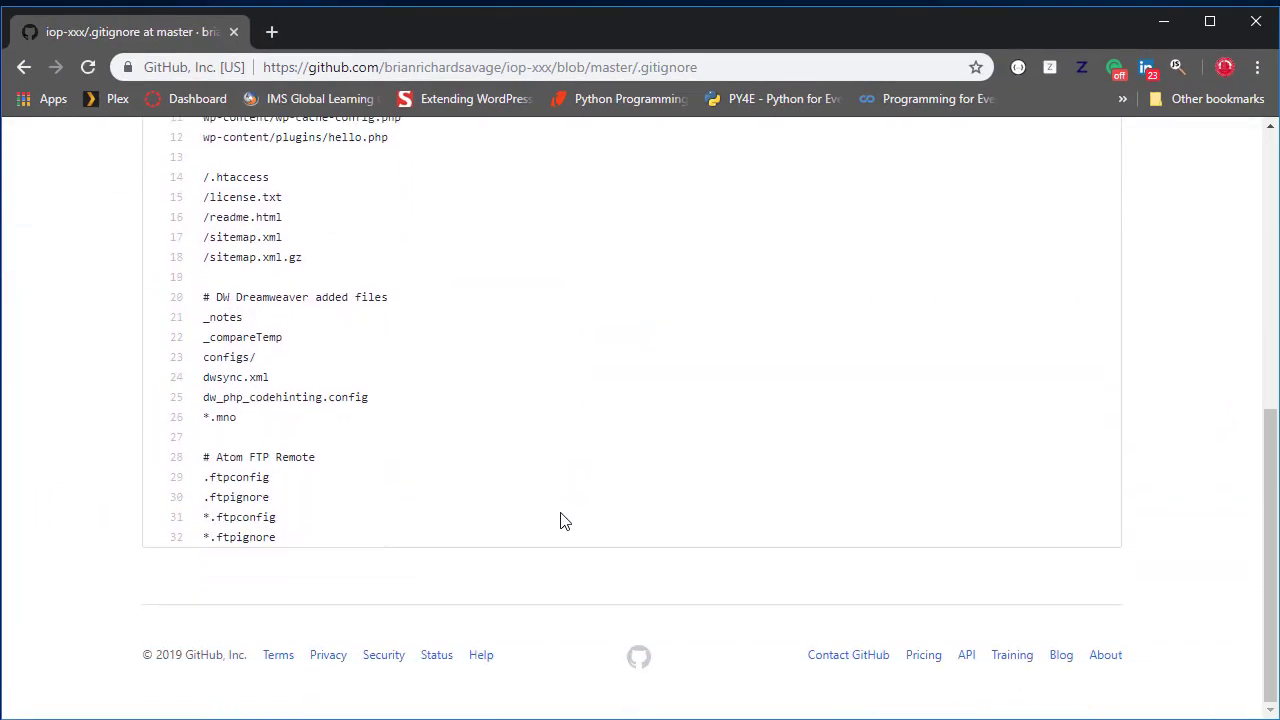
scroll(562, 520, up, 6)
scroll(562, 520, up, 1)
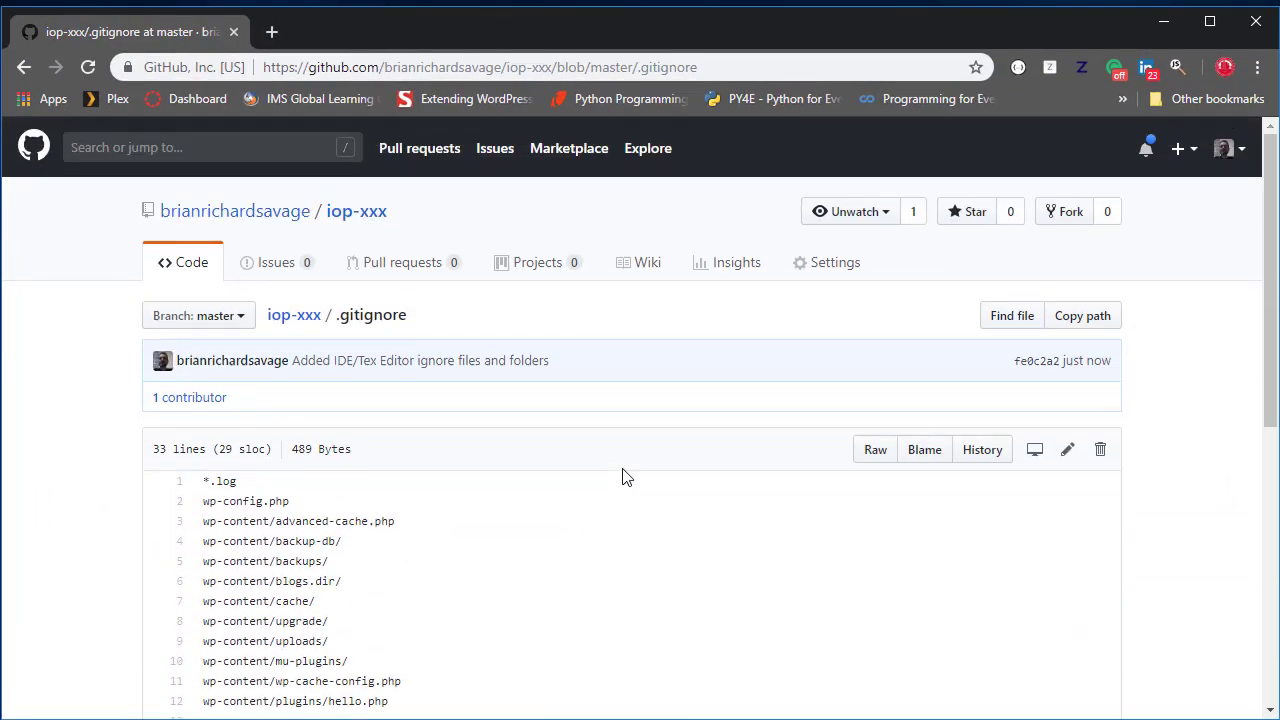
click(295, 317)
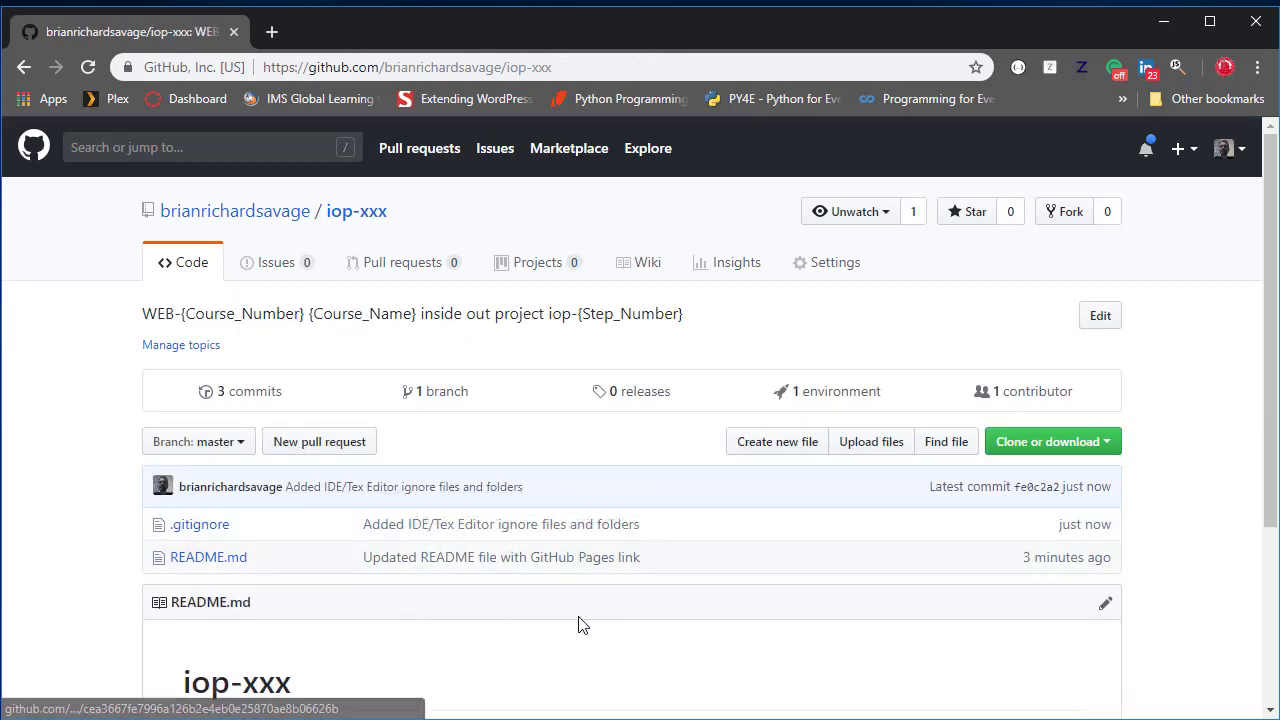
scroll(561, 624, down, 2)
scroll(561, 624, up, 2)
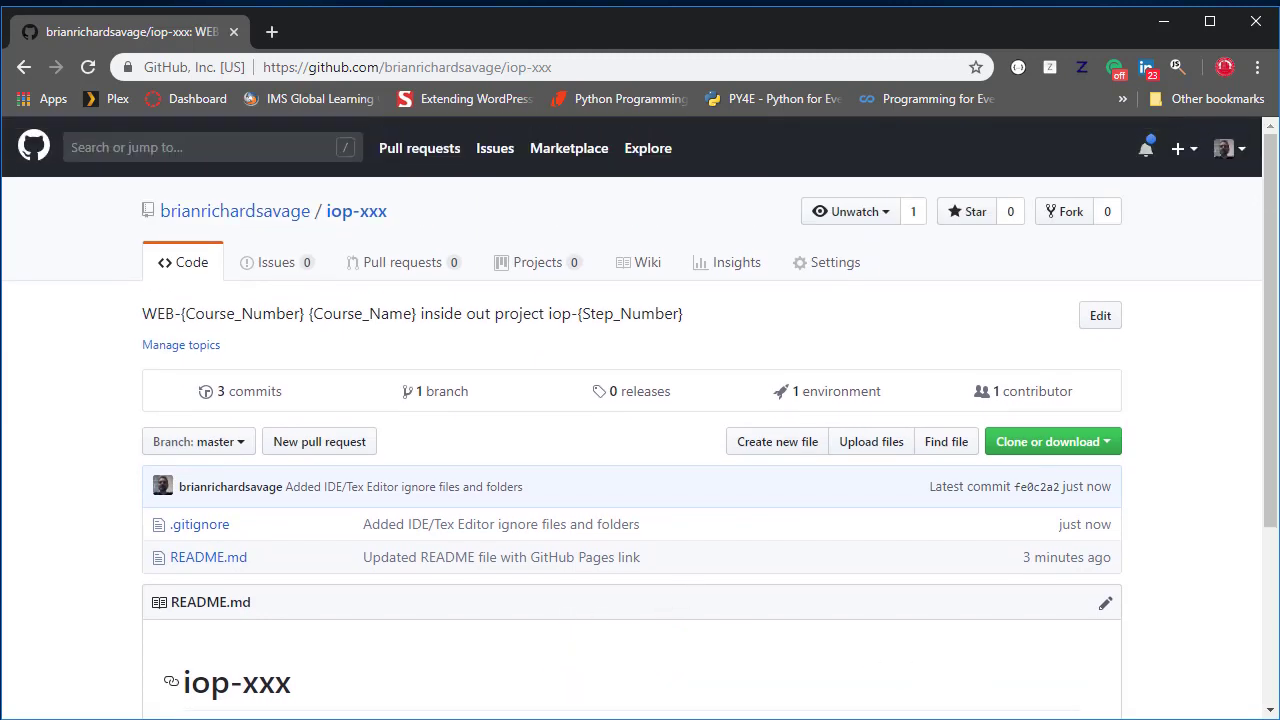